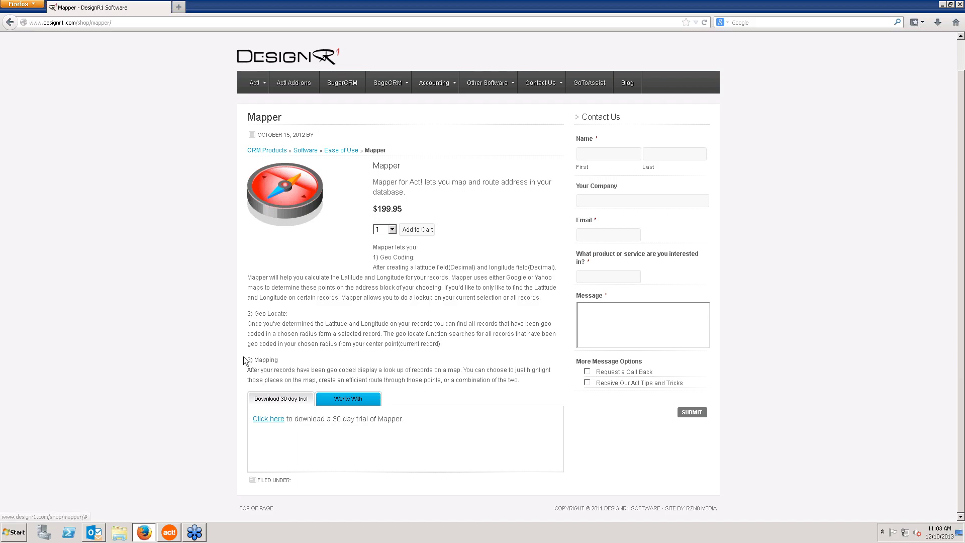
Return from the Mapper product page to the add-on list, minimize the browser and switch to Act!
{"action": "key", "text": "alt+Left"}
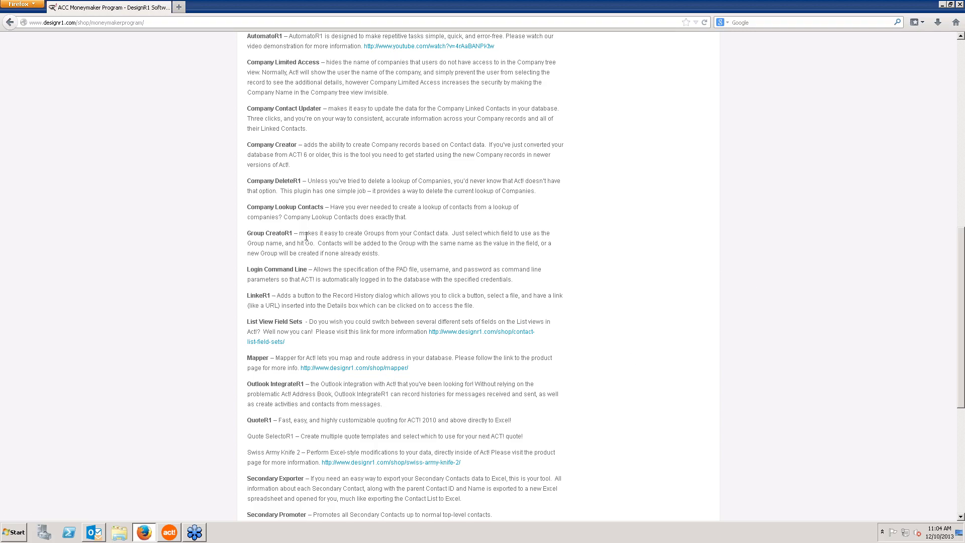
{"action": "scroll", "coordinate": [961, 351], "scroll_direction": "up", "scroll_amount": 10}
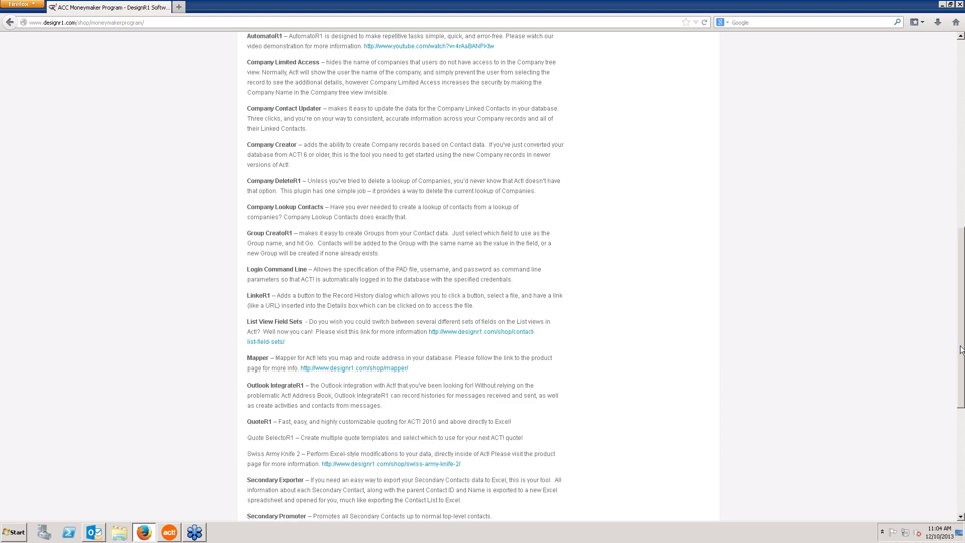
{"action": "scroll", "coordinate": [961, 352], "scroll_direction": "up", "scroll_amount": 3}
{"action": "left_click", "coordinate": [942, 4]}
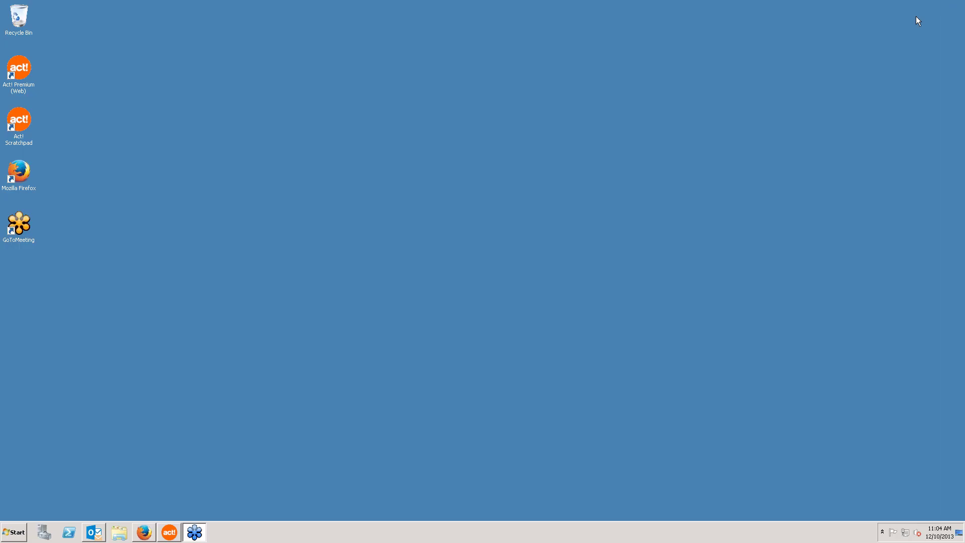
{"action": "left_click", "coordinate": [168, 535]}
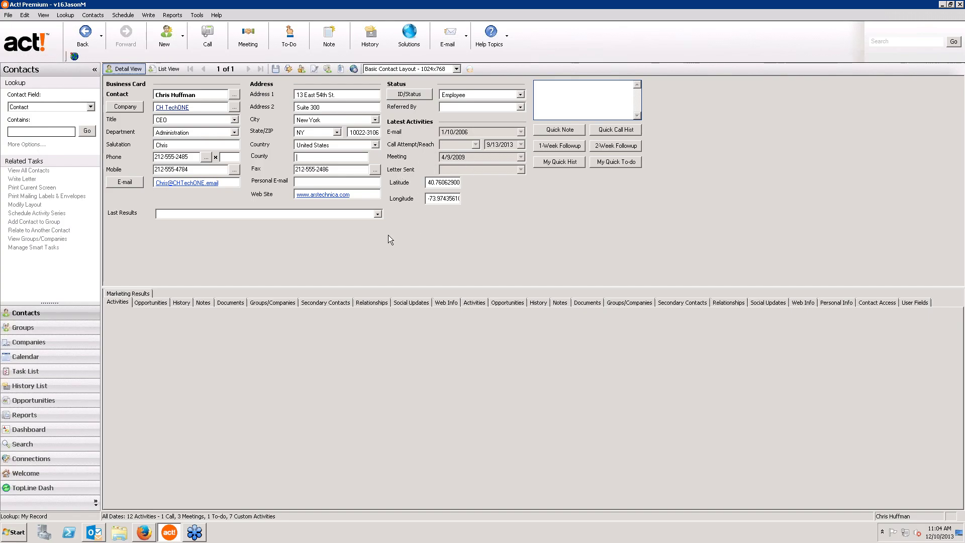
Show all contacts of the database in the list view
{"action": "left_click", "coordinate": [182, 70]}
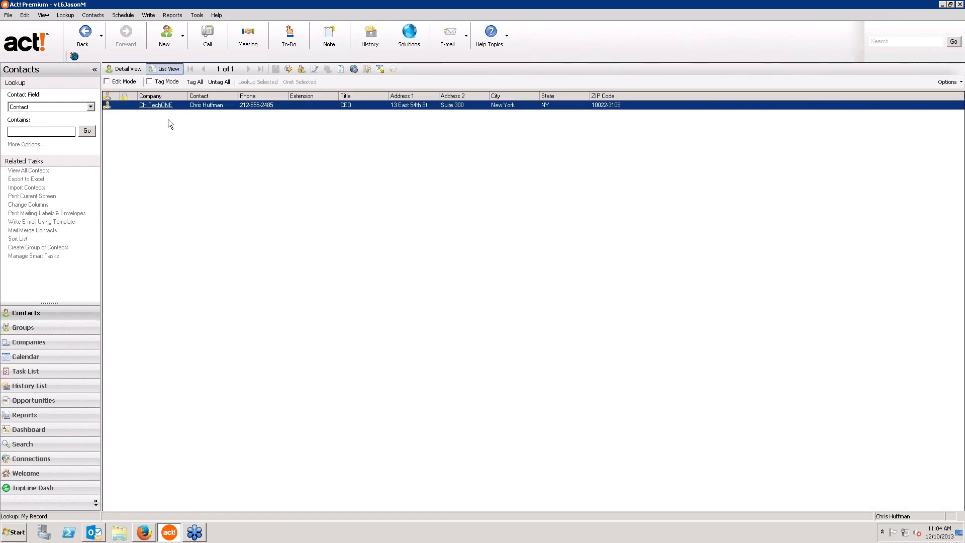
{"action": "left_click", "coordinate": [65, 15]}
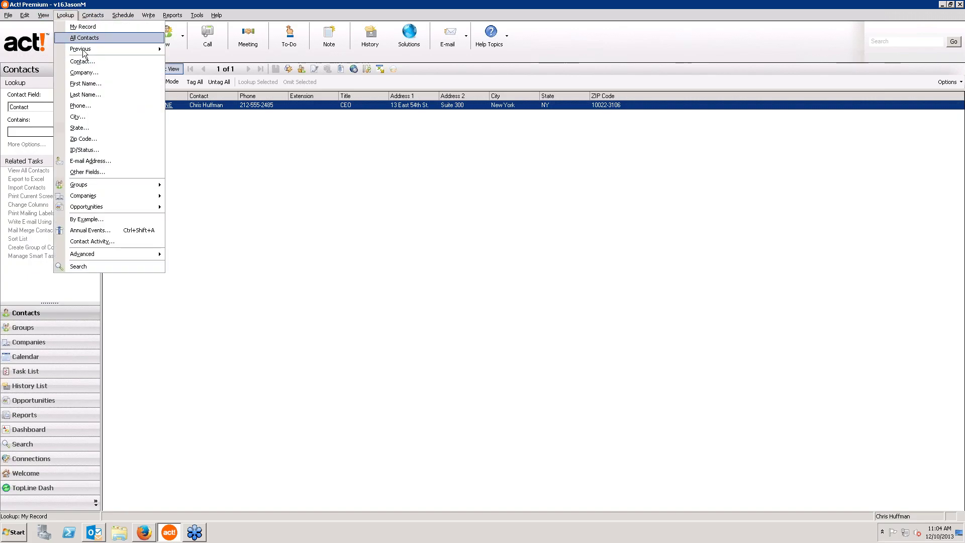
{"action": "left_click", "coordinate": [86, 38]}
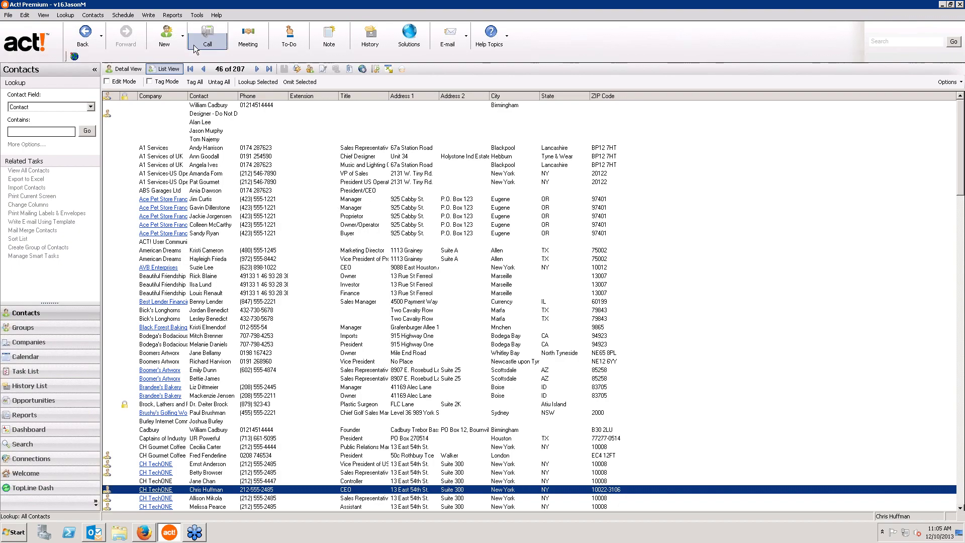
Start geocoding the current lookup's Contacts by primary address with Google as provider, and cancel the run partway
{"action": "left_click", "coordinate": [196, 15]}
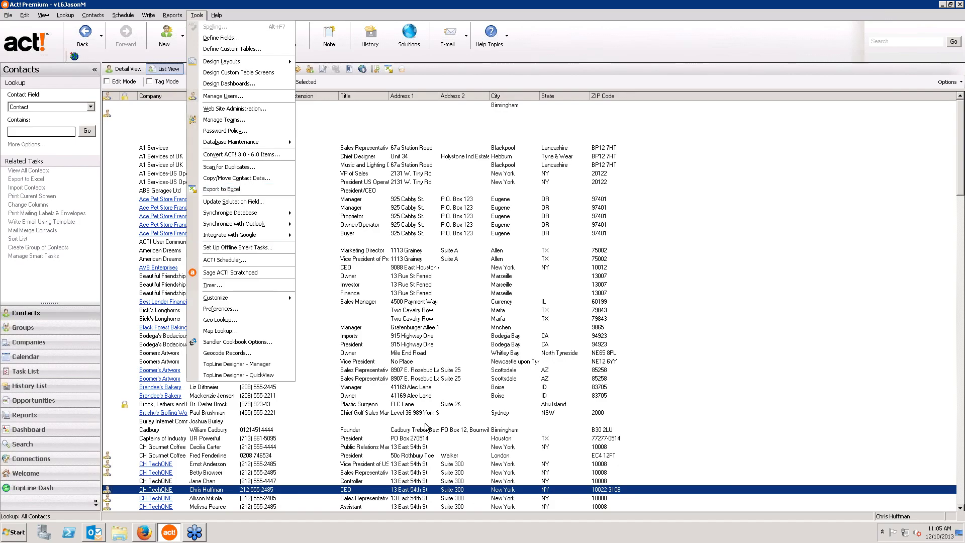
{"action": "left_click", "coordinate": [221, 354]}
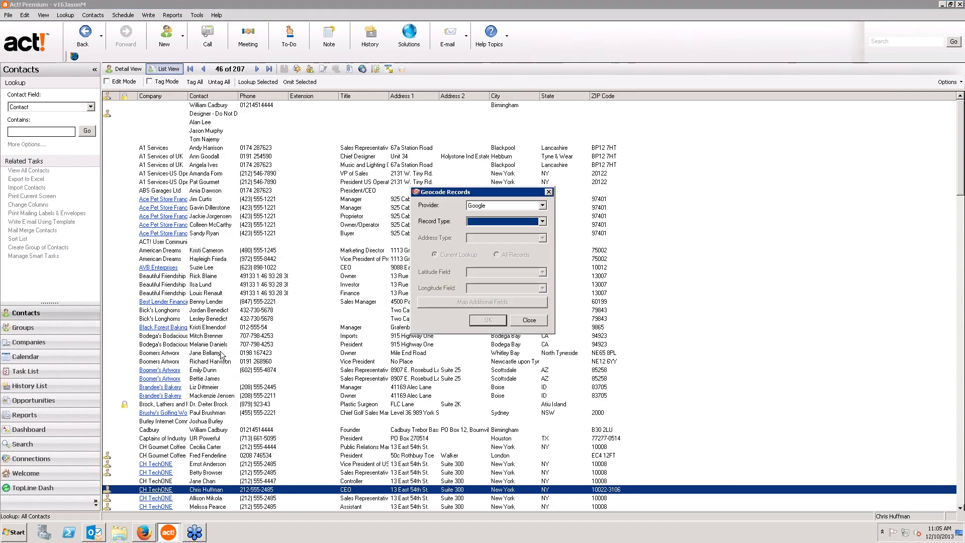
{"action": "left_click", "coordinate": [542, 221]}
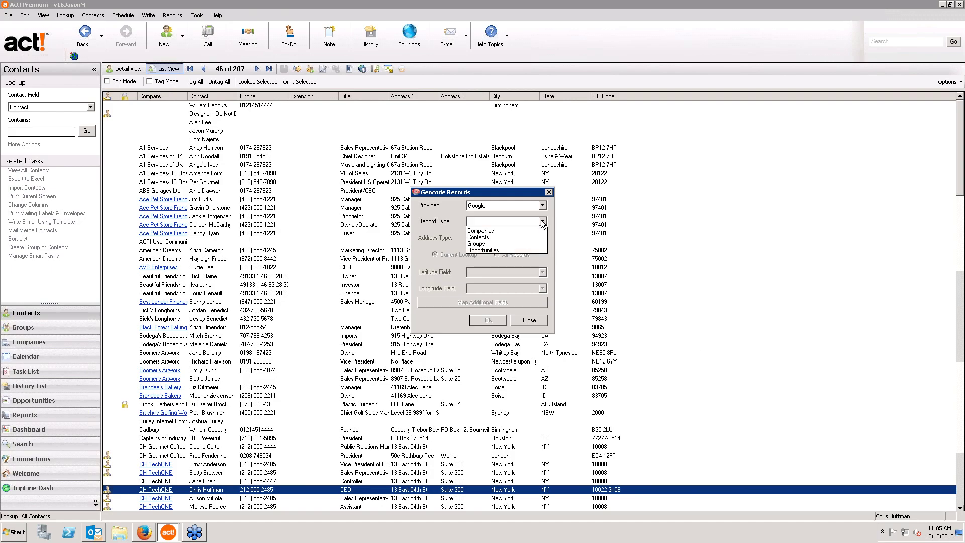
{"action": "left_click", "coordinate": [505, 238]}
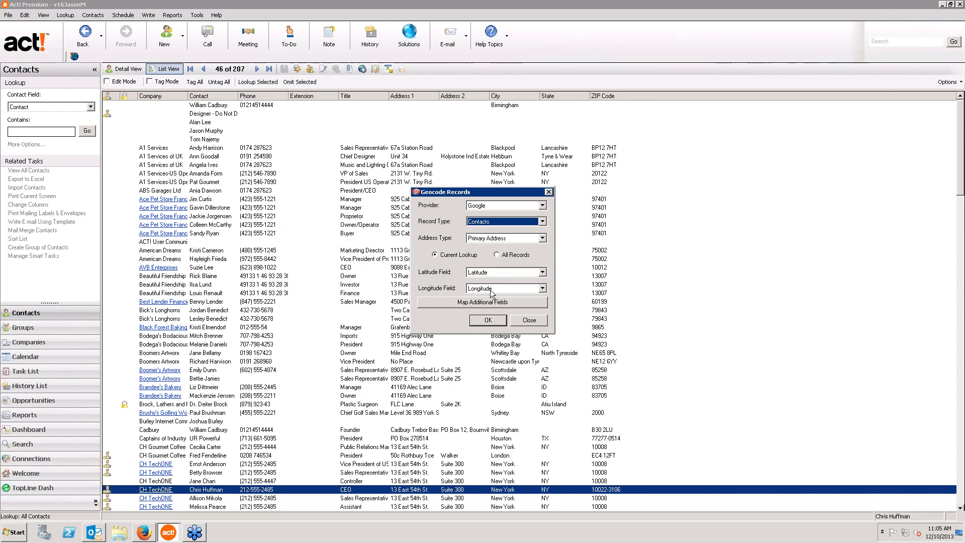
{"action": "left_click", "coordinate": [490, 322]}
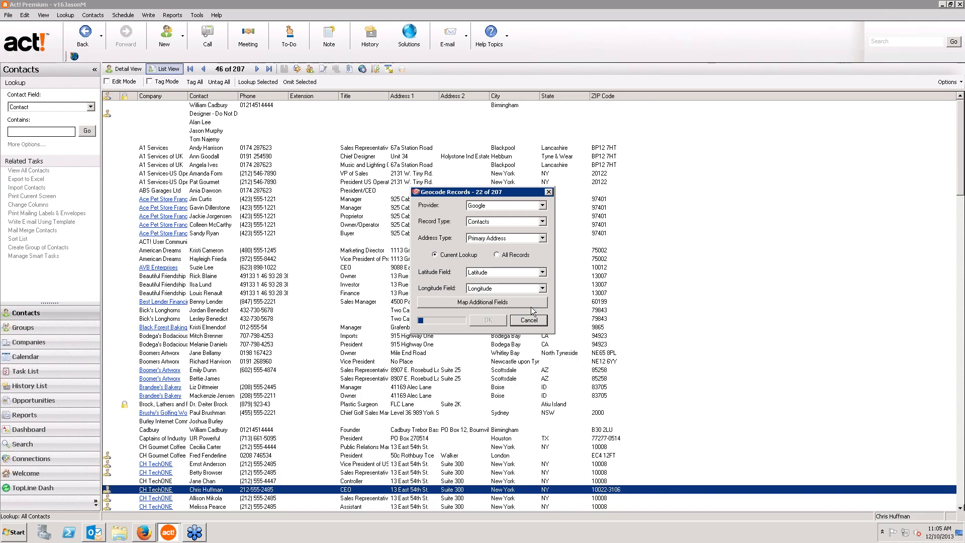
{"action": "left_click", "coordinate": [529, 320]}
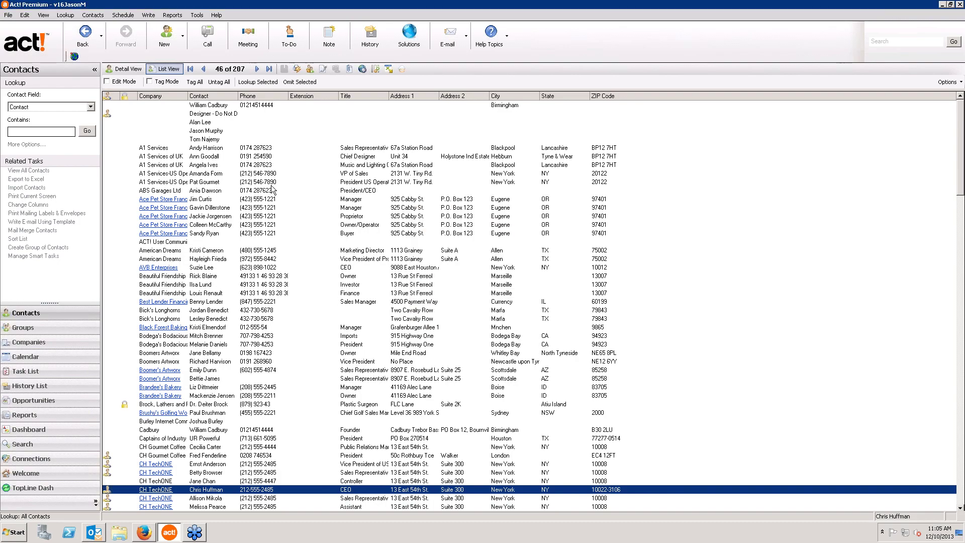
Check the record of American Dreams' marketing director in Allen, TX, and narrow the contact list to that contact alone
{"action": "double_click", "coordinate": [220, 252]}
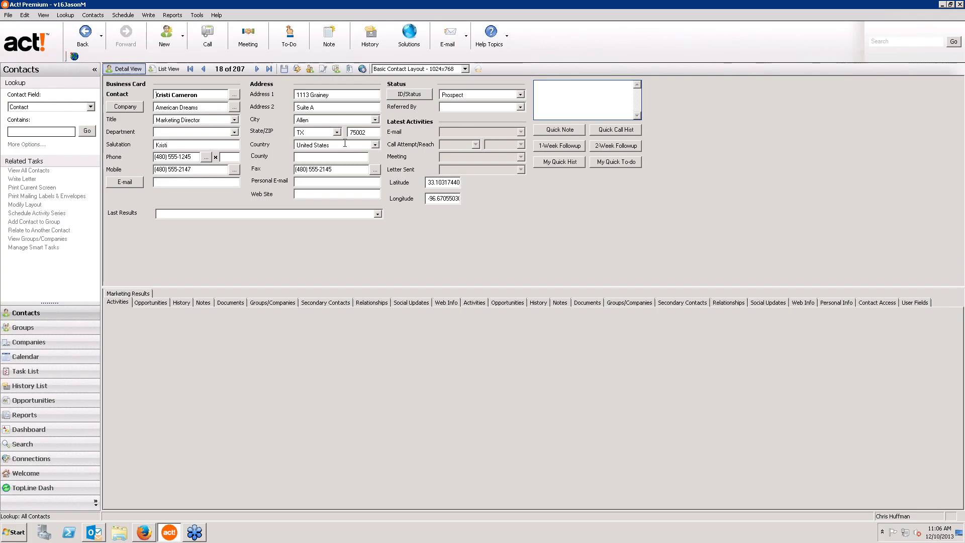
{"action": "left_click", "coordinate": [162, 69]}
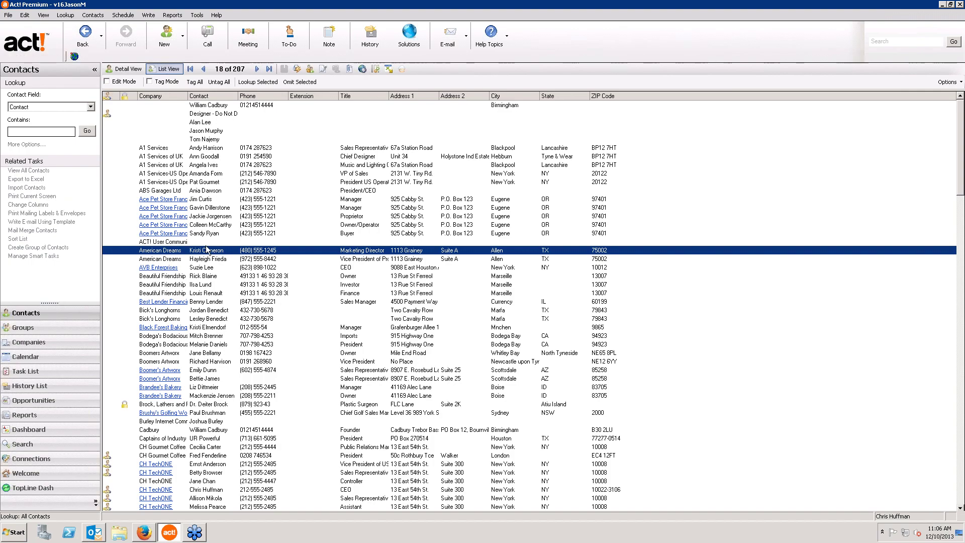
{"action": "left_click", "coordinate": [250, 86]}
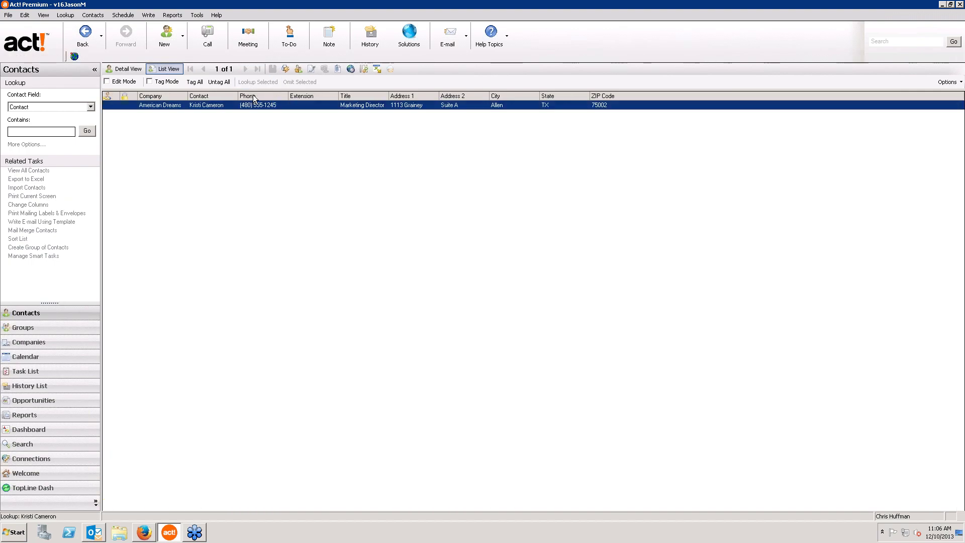
Set up geocoding with Contacts as the record type and open the additional field mapping
{"action": "left_click", "coordinate": [197, 15]}
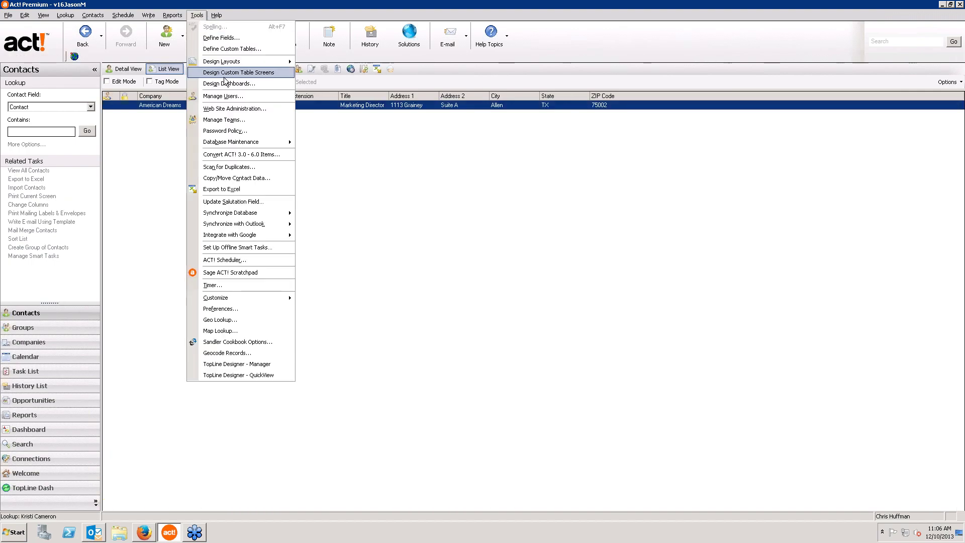
{"action": "left_click", "coordinate": [238, 356]}
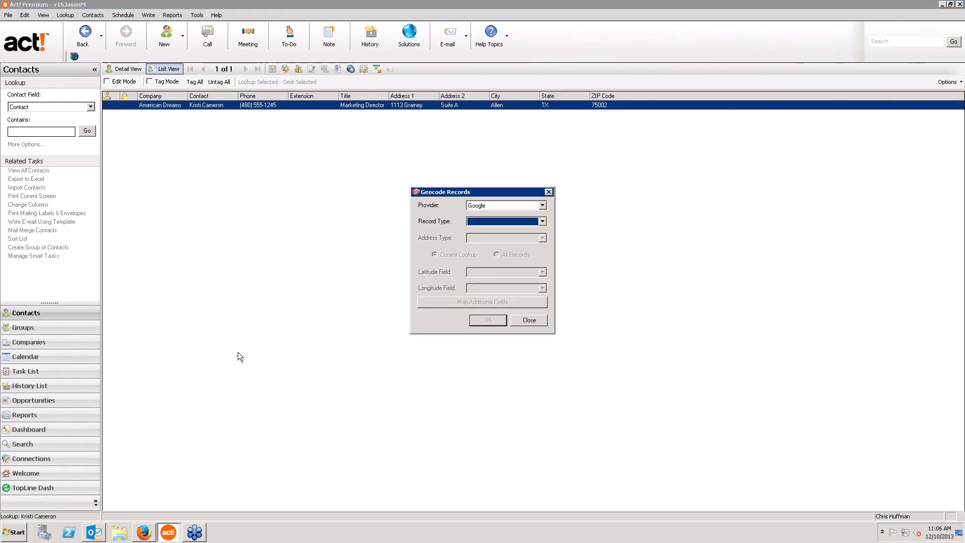
{"action": "left_click", "coordinate": [508, 225]}
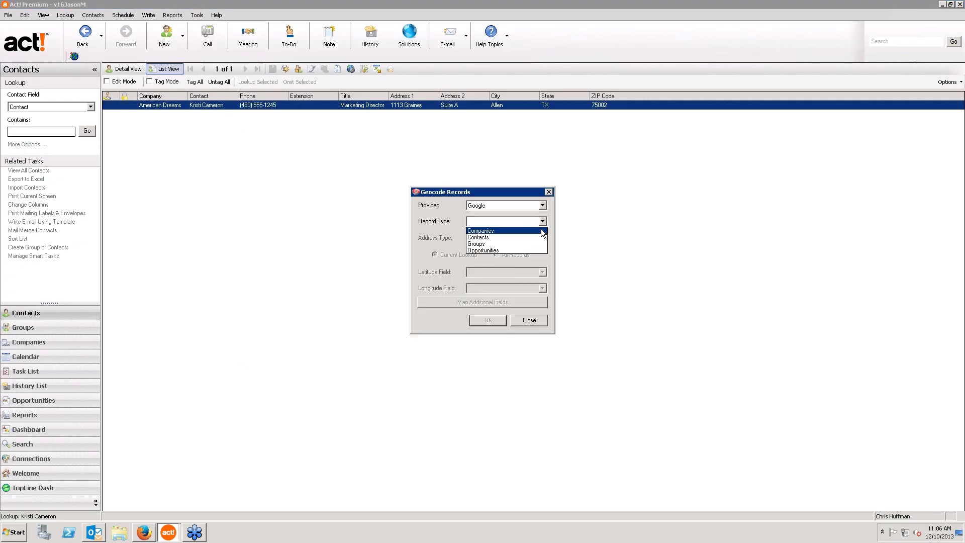
{"action": "left_click", "coordinate": [526, 231]}
{"action": "left_click", "coordinate": [519, 303]}
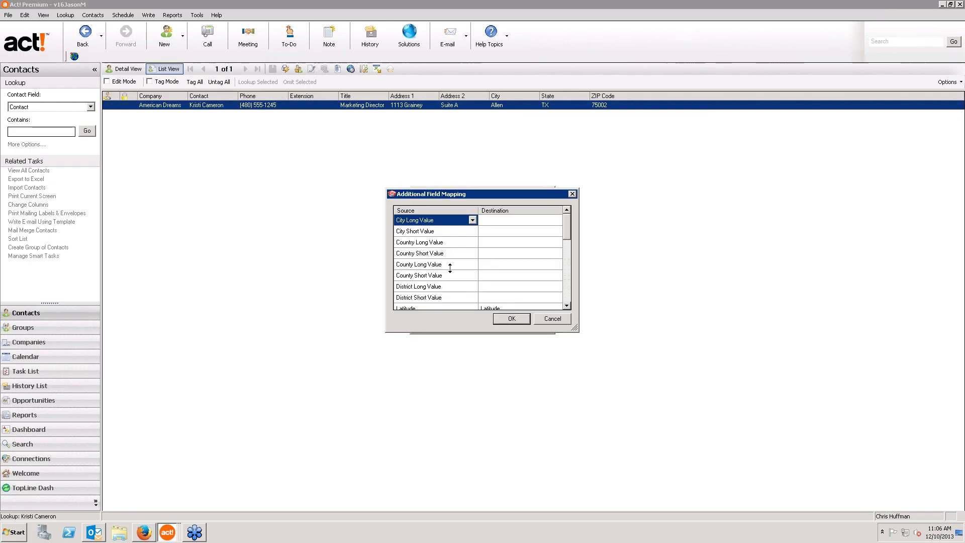
Map County Long Value to the County field, geocode the contact and open its detail record
{"action": "left_click", "coordinate": [502, 264]}
{"action": "left_click", "coordinate": [550, 265]}
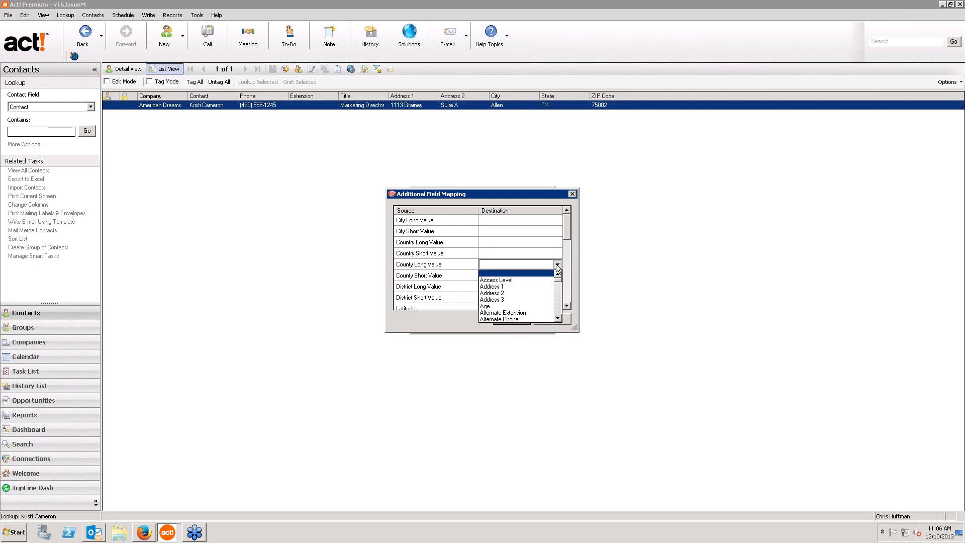
{"action": "left_click", "coordinate": [557, 318]}
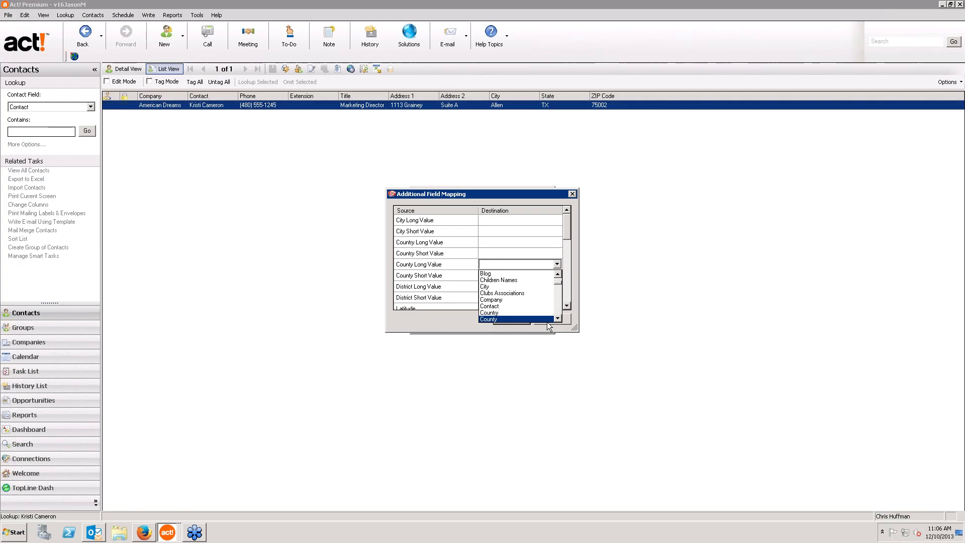
{"action": "left_click", "coordinate": [522, 319]}
{"action": "left_click", "coordinate": [500, 317]}
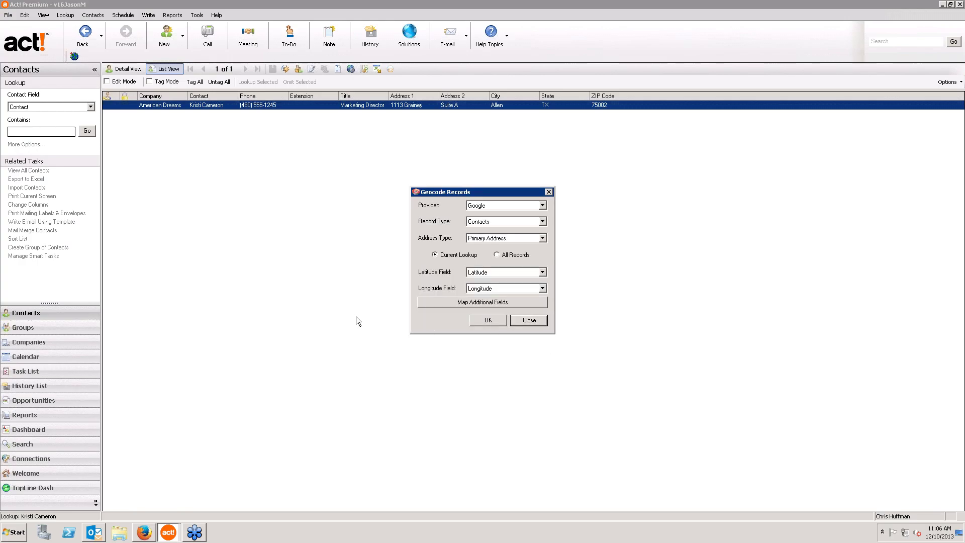
{"action": "left_click", "coordinate": [487, 321]}
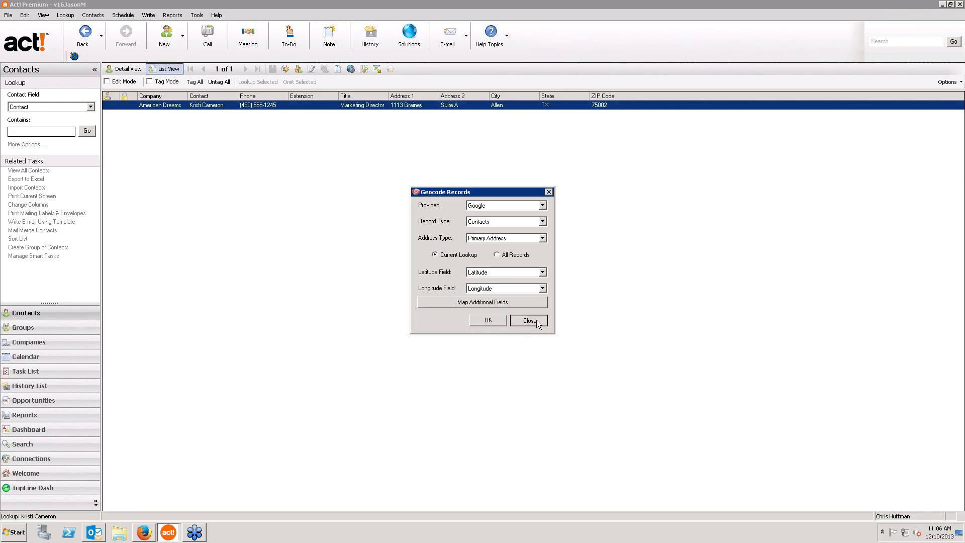
{"action": "double_click", "coordinate": [251, 106]}
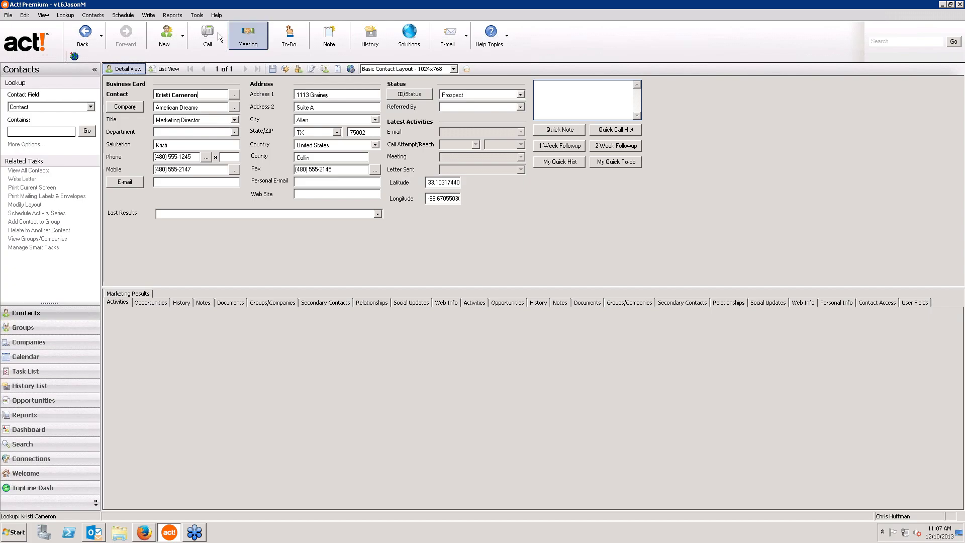
Examine the additional field mappings offered for geocoding Contacts in an enlarged mapping window, leaving without changes
{"action": "left_click", "coordinate": [198, 15]}
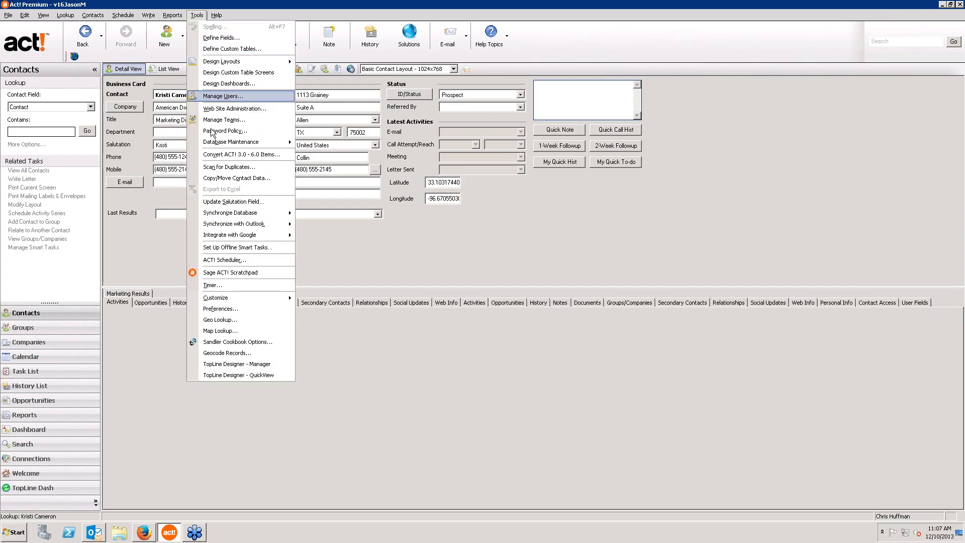
{"action": "left_click", "coordinate": [229, 354]}
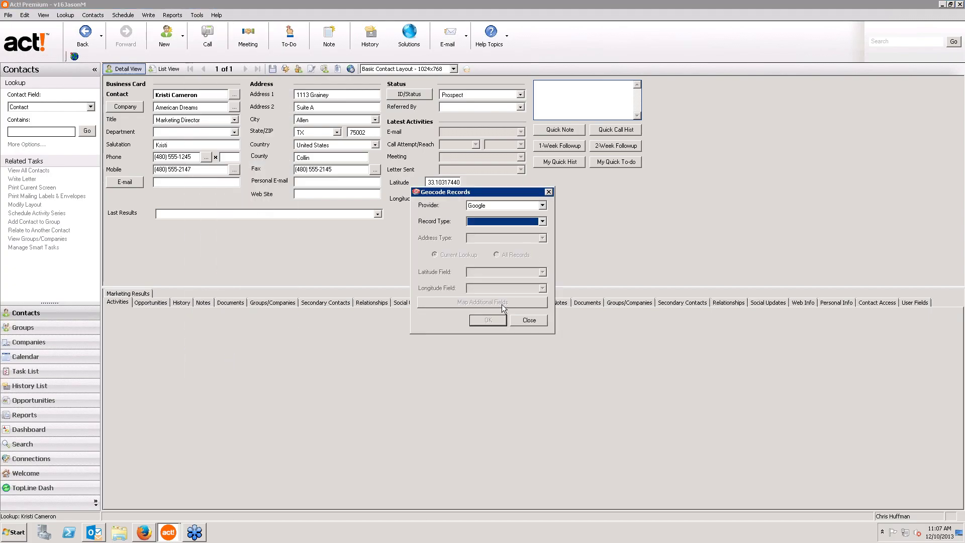
{"action": "left_click", "coordinate": [542, 222]}
{"action": "left_click", "coordinate": [527, 240]}
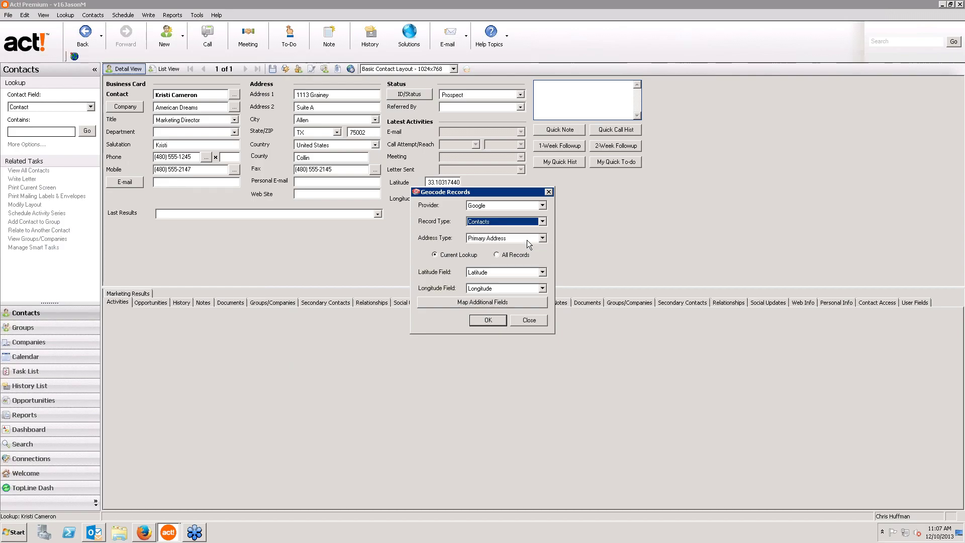
{"action": "left_click", "coordinate": [498, 302]}
{"action": "mouse_move", "coordinate": [566, 225]}
{"action": "left_mouse_down"}
{"action": "mouse_move", "coordinate": [567, 290]}
{"action": "mouse_move", "coordinate": [566, 211]}
{"action": "left_mouse_up"}
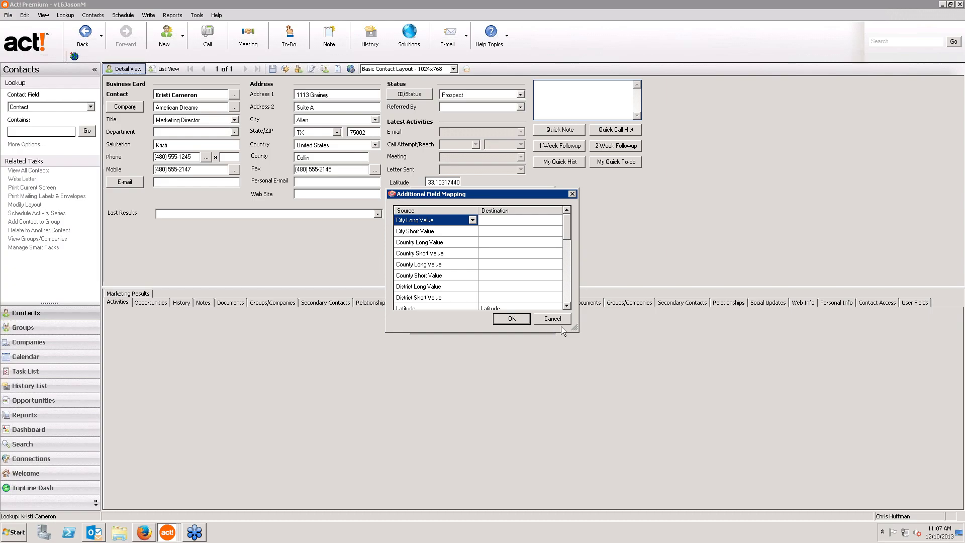
{"action": "left_click_drag", "start_coordinate": [576, 330], "coordinate": [608, 354]}
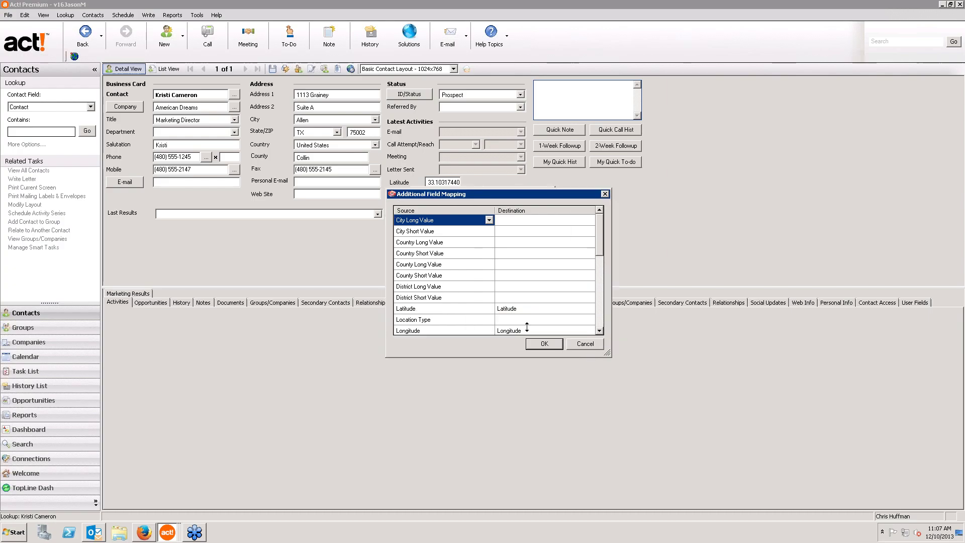
{"action": "mouse_move", "coordinate": [601, 228]}
{"action": "left_mouse_down"}
{"action": "mouse_move", "coordinate": [603, 326]}
{"action": "mouse_move", "coordinate": [599, 220]}
{"action": "left_mouse_up"}
{"action": "left_click", "coordinate": [589, 344]}
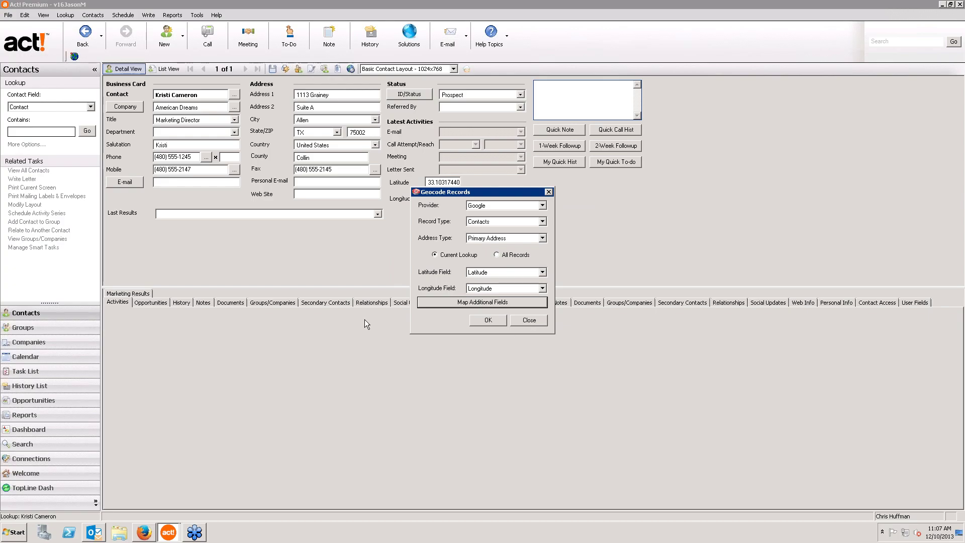
{"action": "left_click", "coordinate": [529, 321]}
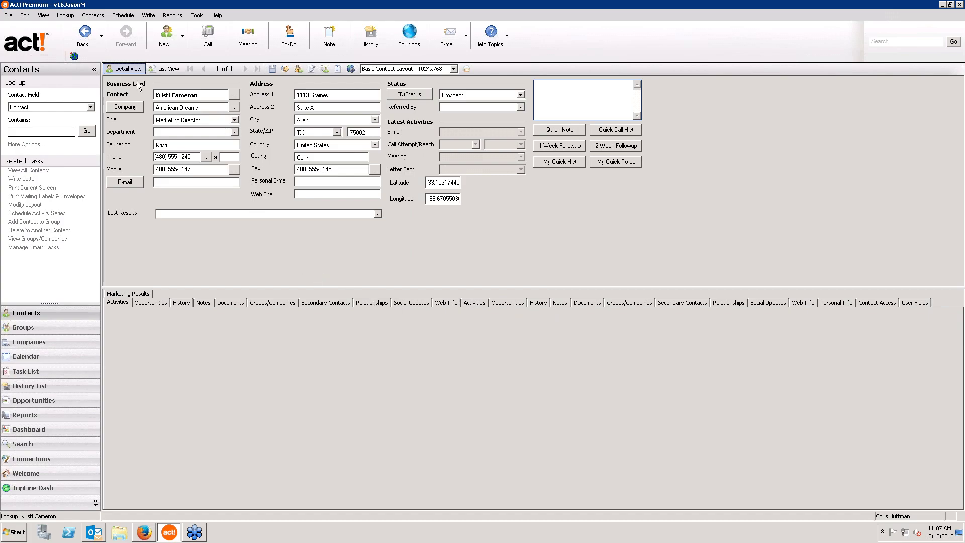
Look up my own contact record and run a Geo Lookup for records within 100 miles of its primary address
{"action": "left_click", "coordinate": [64, 15]}
{"action": "left_click", "coordinate": [82, 26]}
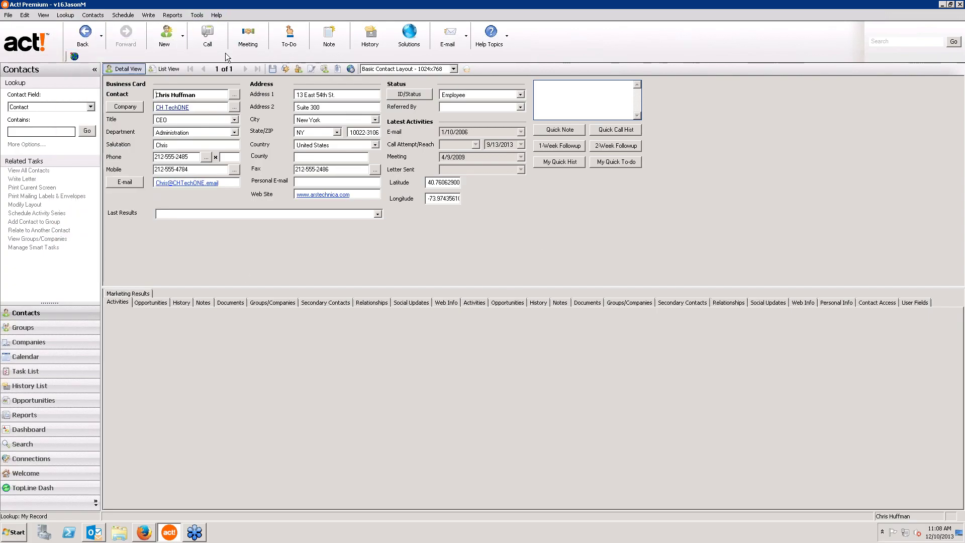
{"action": "left_click", "coordinate": [196, 15]}
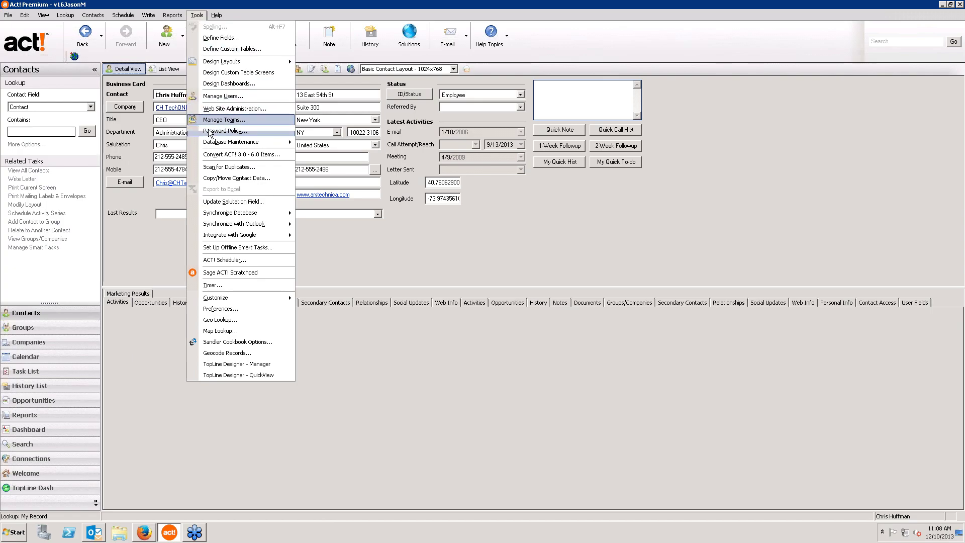
{"action": "left_click", "coordinate": [225, 320]}
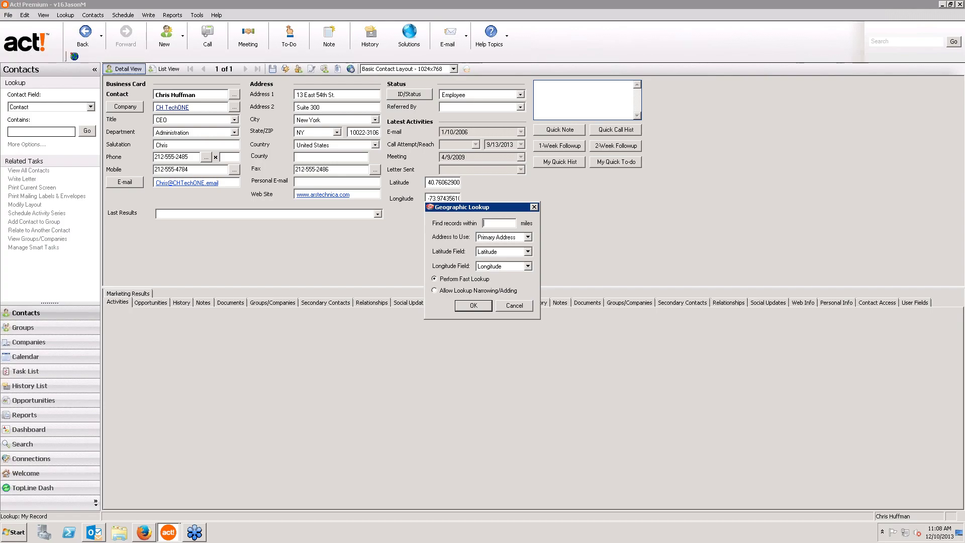
{"action": "type", "text": "100"}
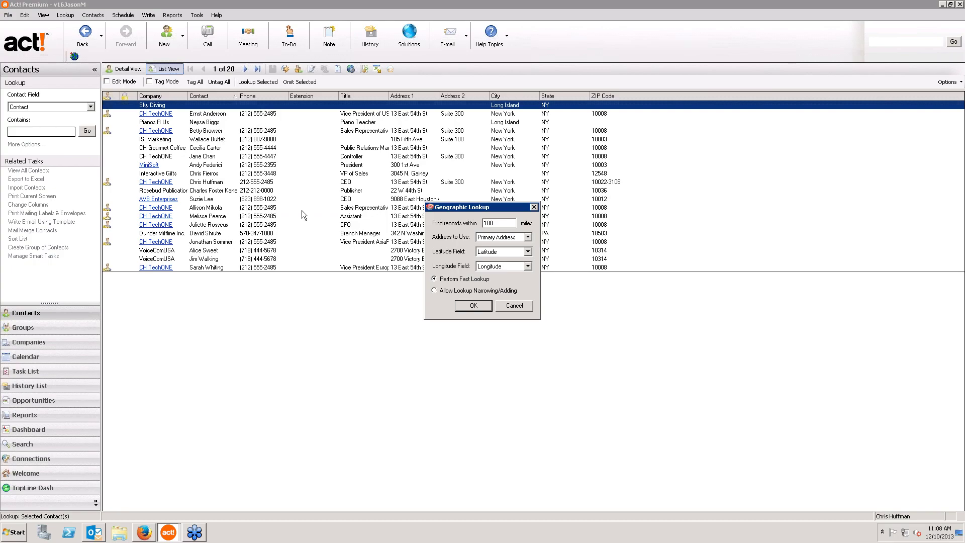
{"action": "left_click", "coordinate": [520, 309]}
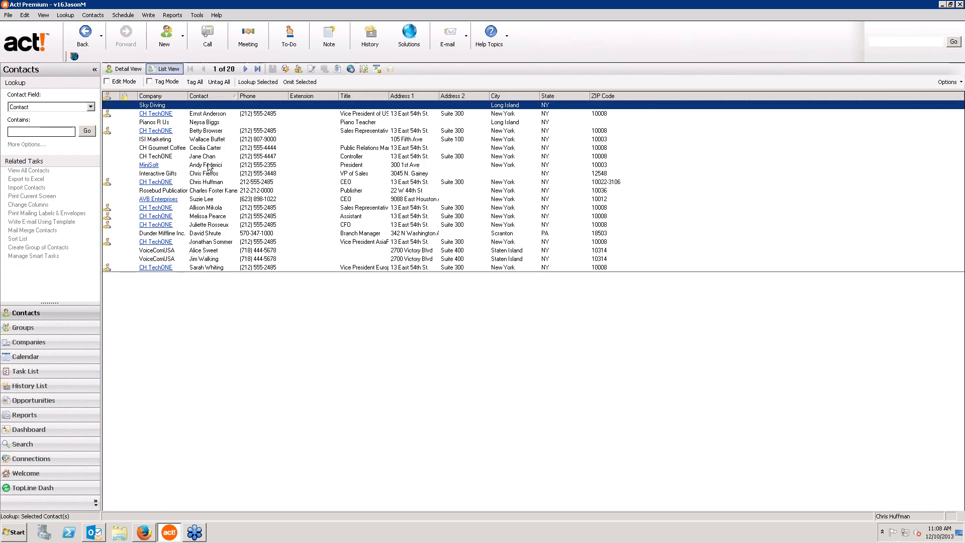
Select the CH TechONE user contacts, except the Vice President of Asia, and omit them from the contact list
{"action": "left_click", "coordinate": [202, 269]}
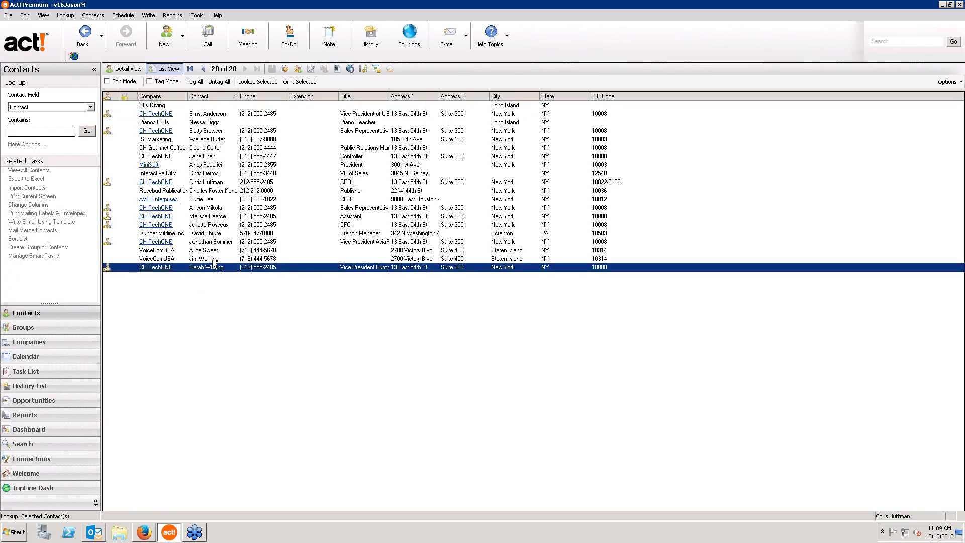
{"action": "left_click", "coordinate": [212, 225], "text": "ctrl"}
{"action": "left_click", "coordinate": [211, 216], "text": "ctrl"}
{"action": "left_click", "coordinate": [211, 208], "text": "ctrl"}
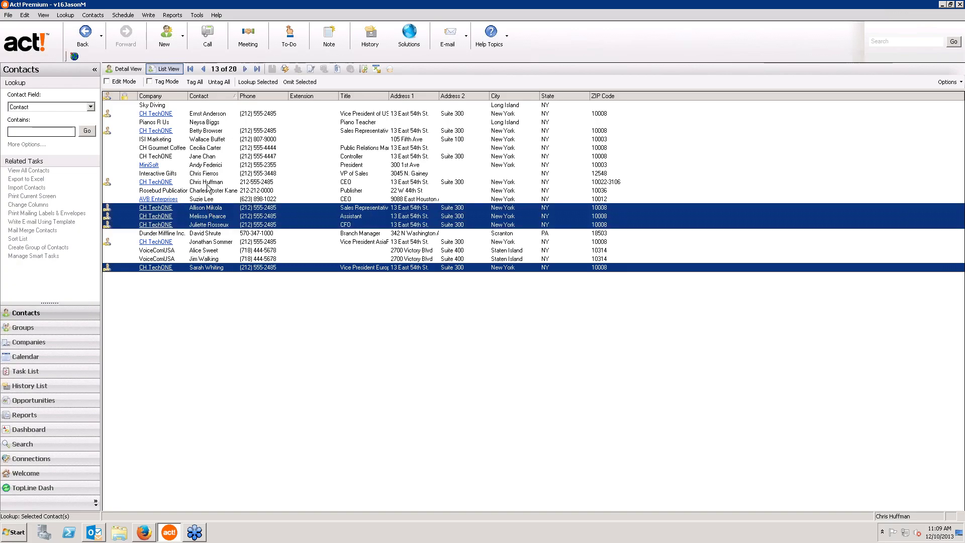
{"action": "left_click", "coordinate": [206, 183], "text": "ctrl"}
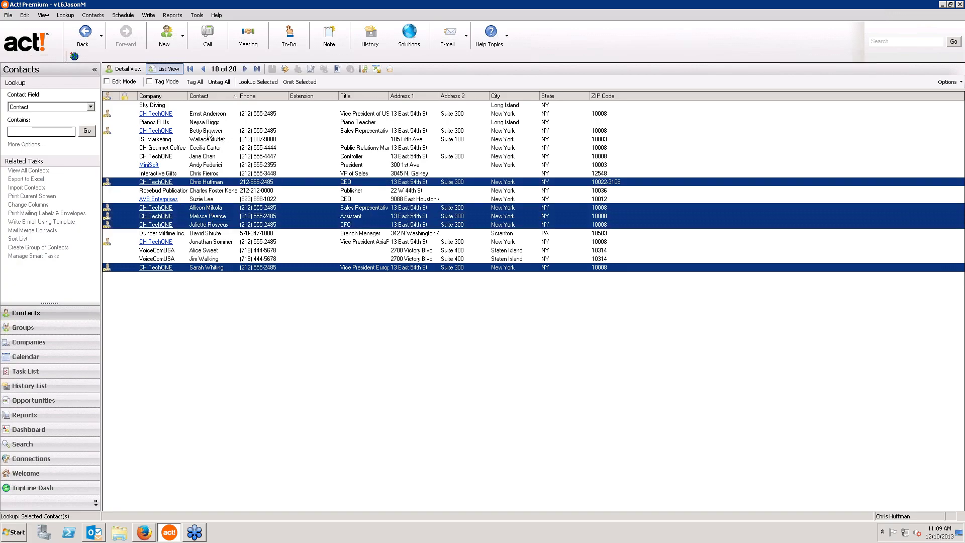
{"action": "left_click", "coordinate": [209, 132], "text": "ctrl"}
{"action": "left_click", "coordinate": [210, 114], "text": "ctrl"}
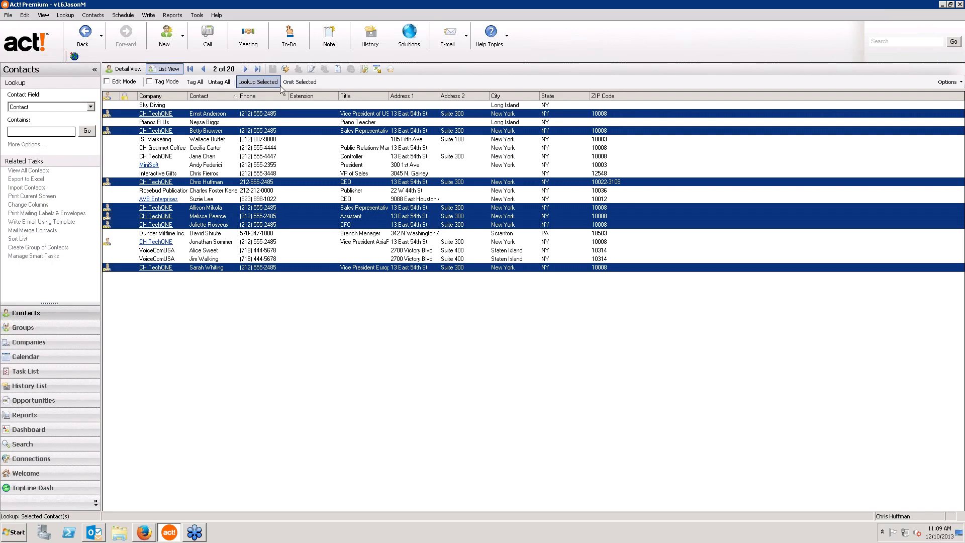
{"action": "left_click", "coordinate": [311, 84]}
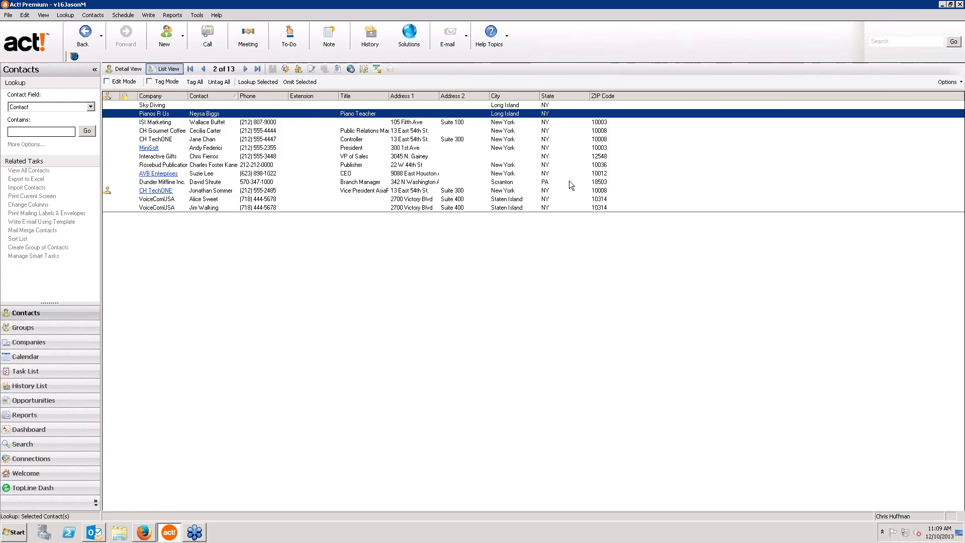
Run Map Lookup on the remaining contacts with the option to map the other contacts without routing through them
{"action": "left_click", "coordinate": [196, 16]}
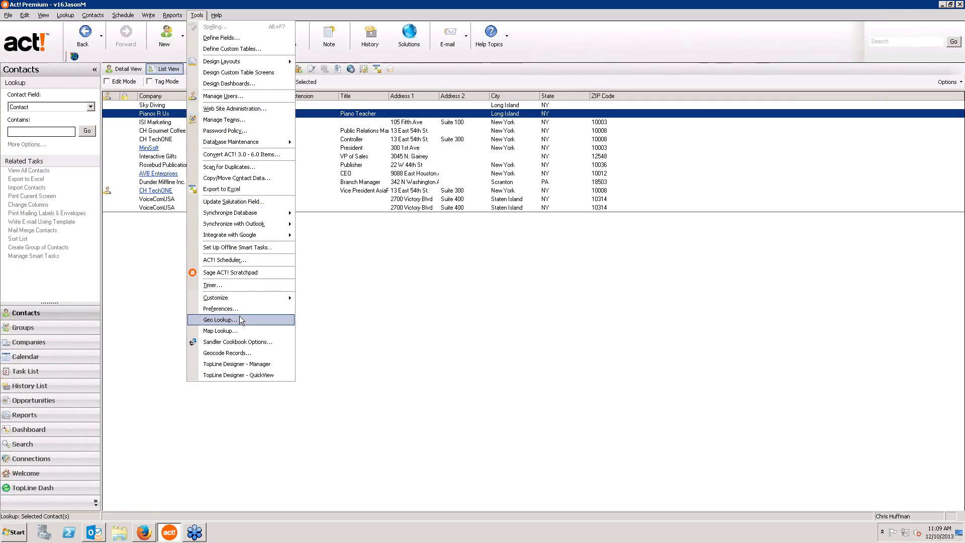
{"action": "left_click", "coordinate": [231, 331]}
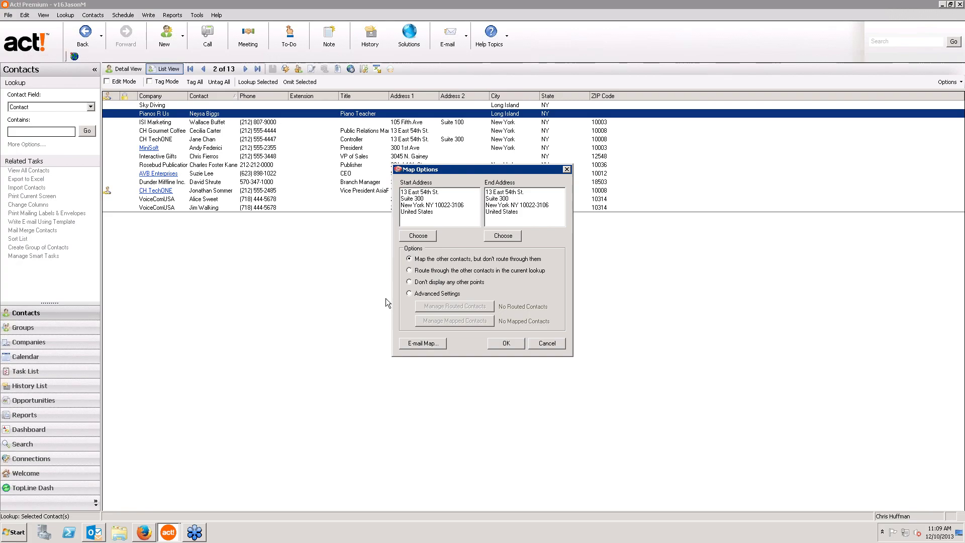
{"action": "left_click", "coordinate": [507, 343]}
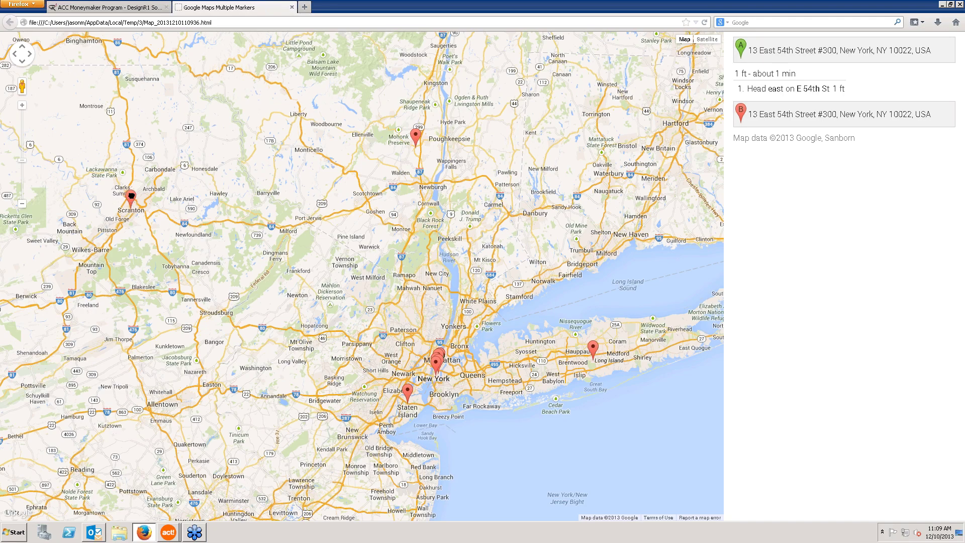
Check the contact details on the Scranton, Staten Island and Interactive Gifts markers and the Dunder Mifflin website link, close the map and return to Act!
{"action": "left_click", "coordinate": [131, 197]}
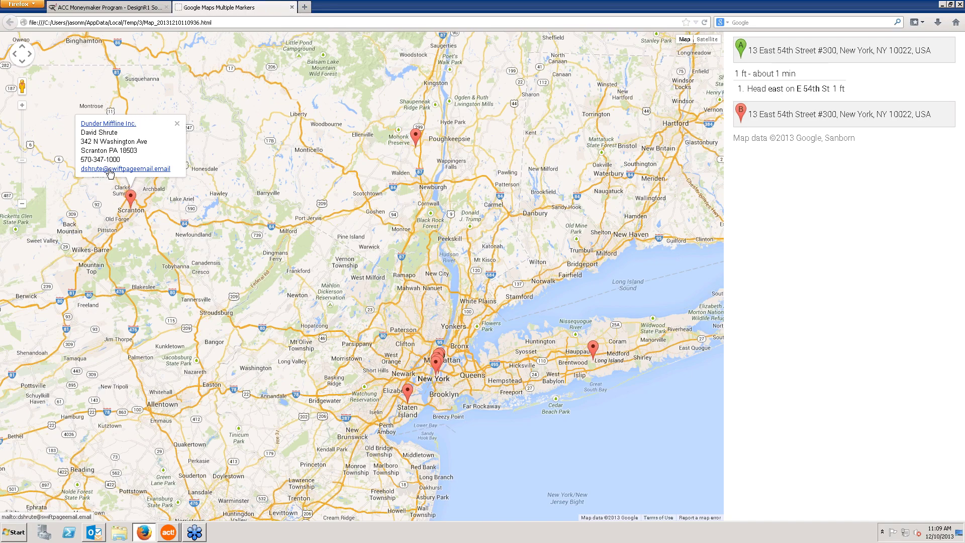
{"action": "left_click", "coordinate": [115, 124]}
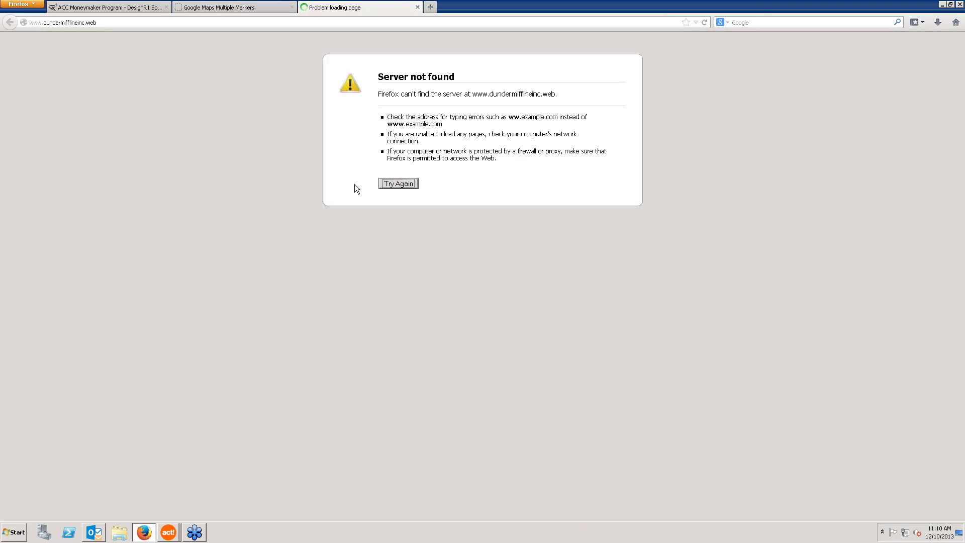
{"action": "left_click", "coordinate": [418, 8]}
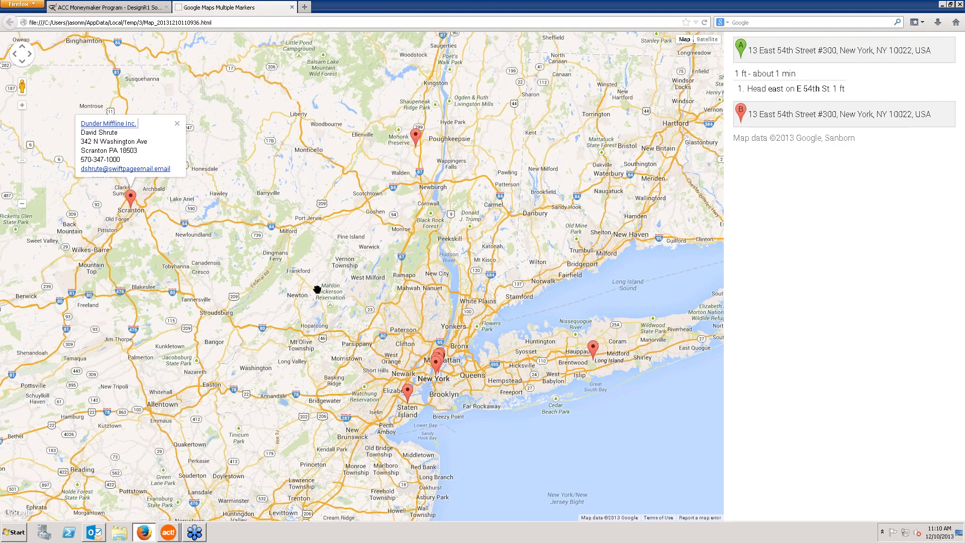
{"action": "left_click", "coordinate": [409, 396]}
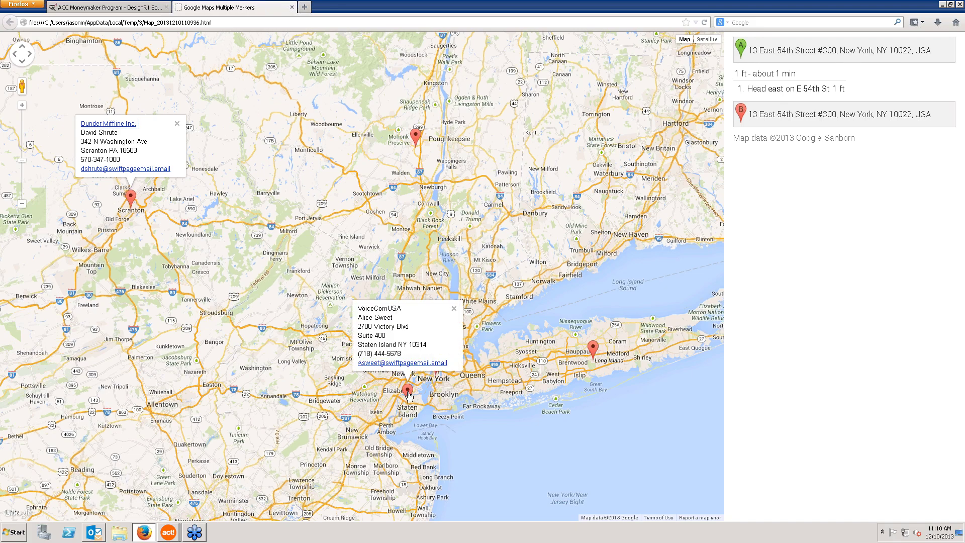
{"action": "left_click", "coordinate": [416, 139]}
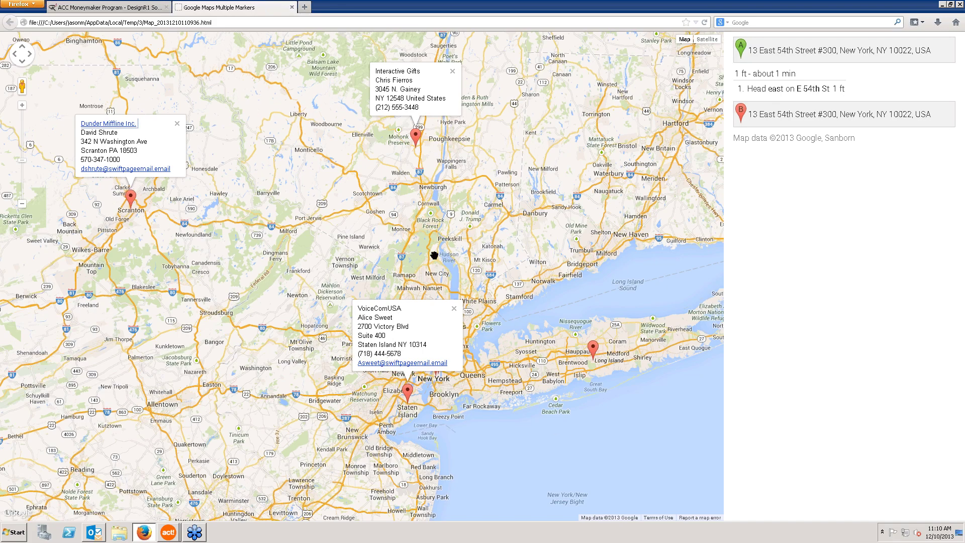
{"action": "left_click", "coordinate": [292, 7]}
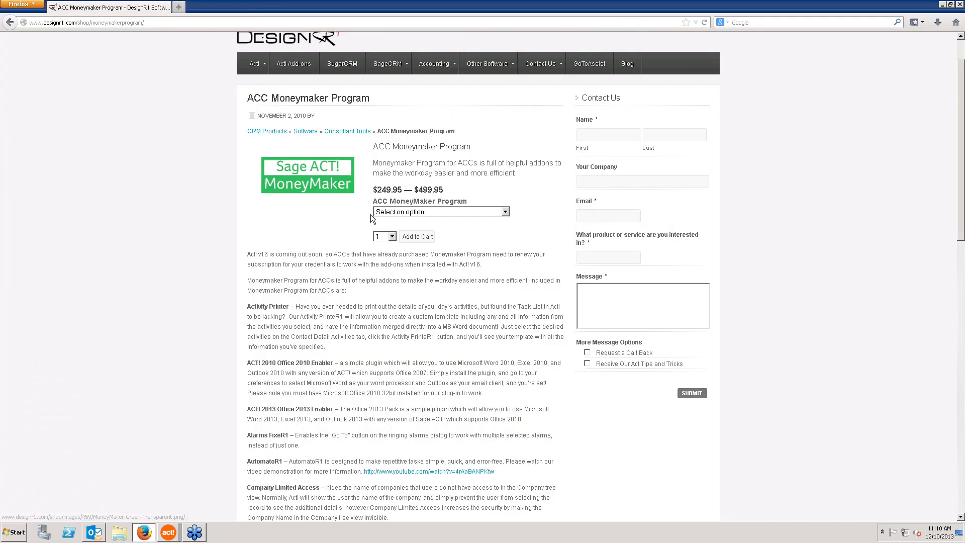
{"action": "left_click", "coordinate": [168, 532]}
{"action": "left_click", "coordinate": [165, 509]}
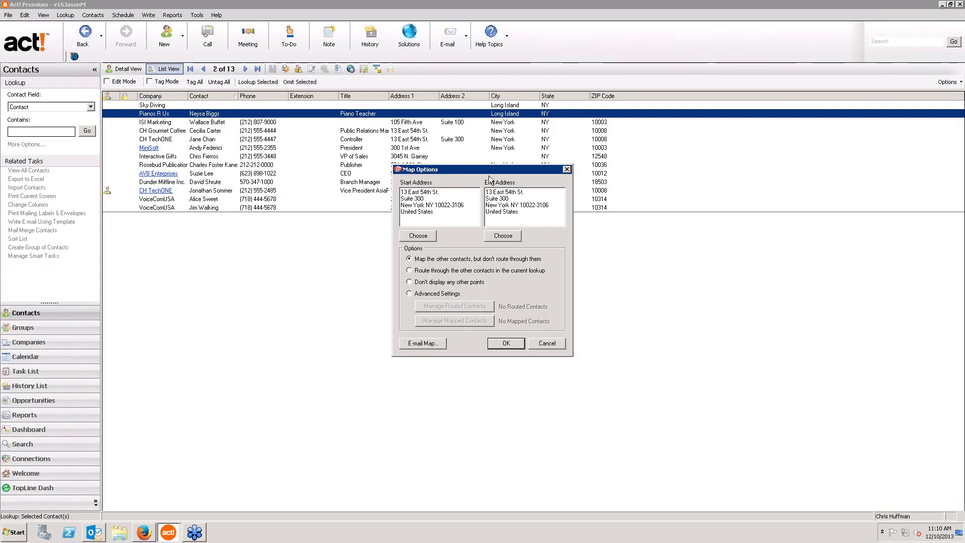
Try to set the map to route through the other contacts in the current lookup, and leave the map options
{"action": "left_click_drag", "start_coordinate": [482, 169], "coordinate": [455, 115]}
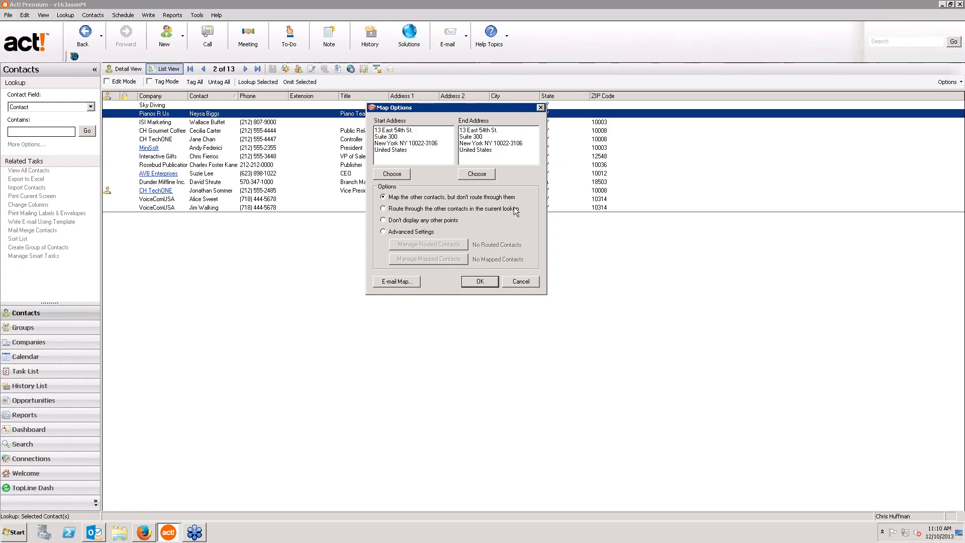
{"action": "left_click", "coordinate": [385, 209]}
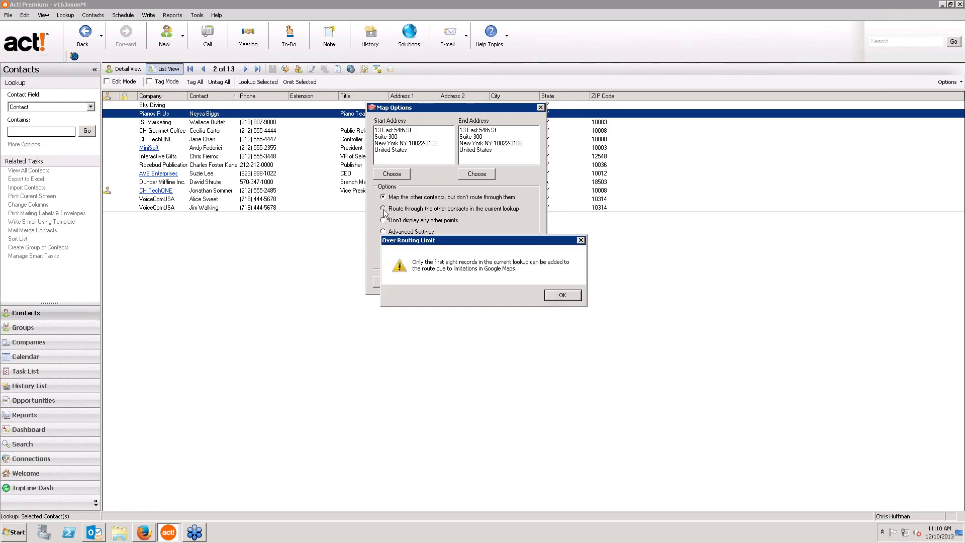
{"action": "left_click", "coordinate": [564, 295]}
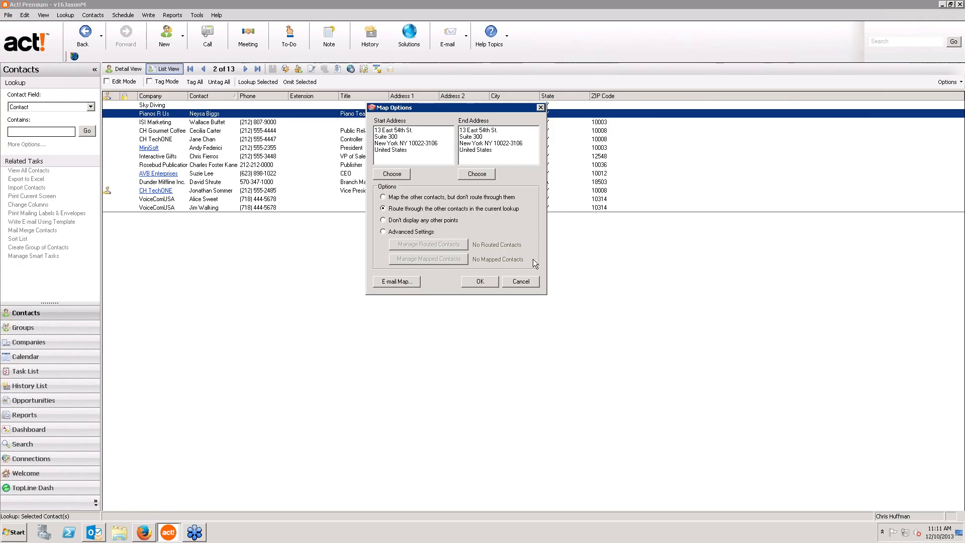
{"action": "left_click", "coordinate": [521, 282]}
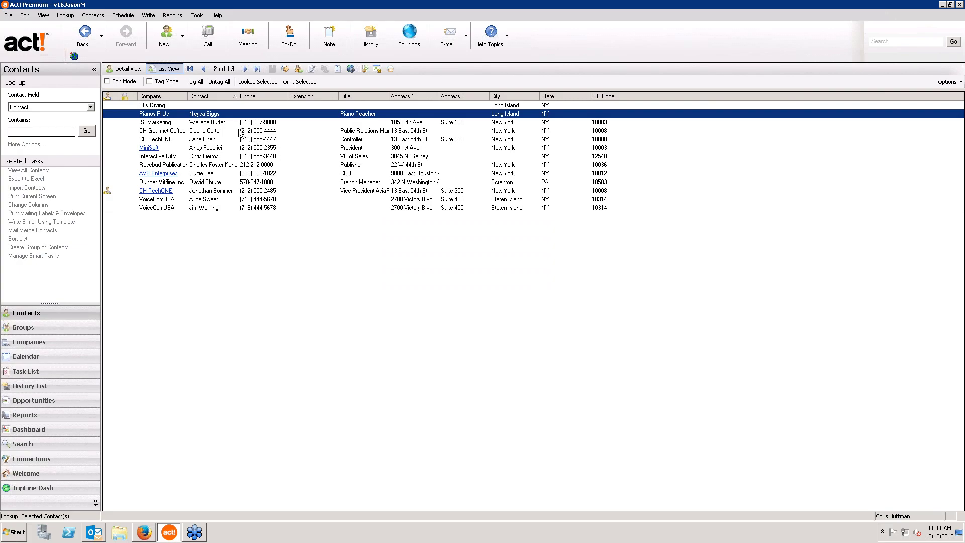
Omit the two remaining CH TechONE contacts from the list, sorting the list by company
{"action": "left_click", "coordinate": [195, 140]}
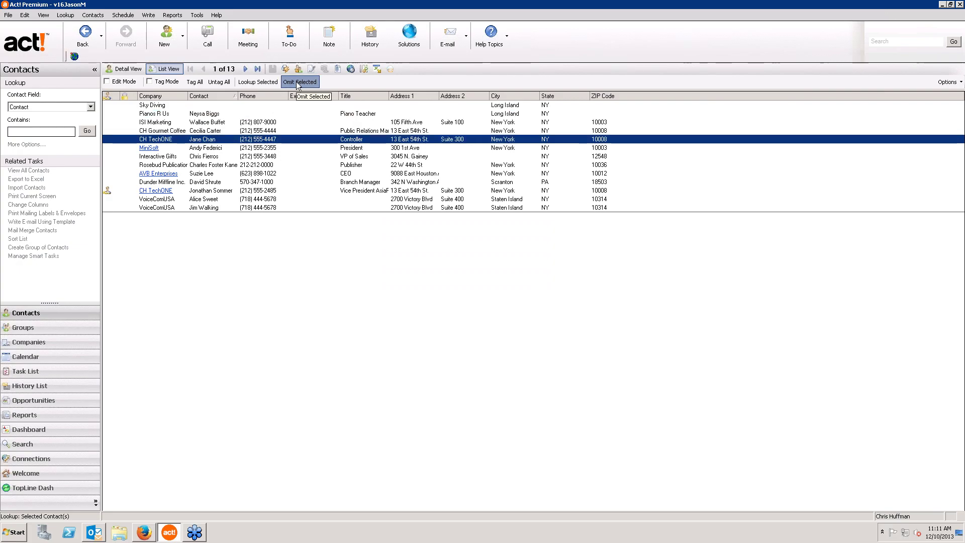
{"action": "left_click", "coordinate": [299, 83]}
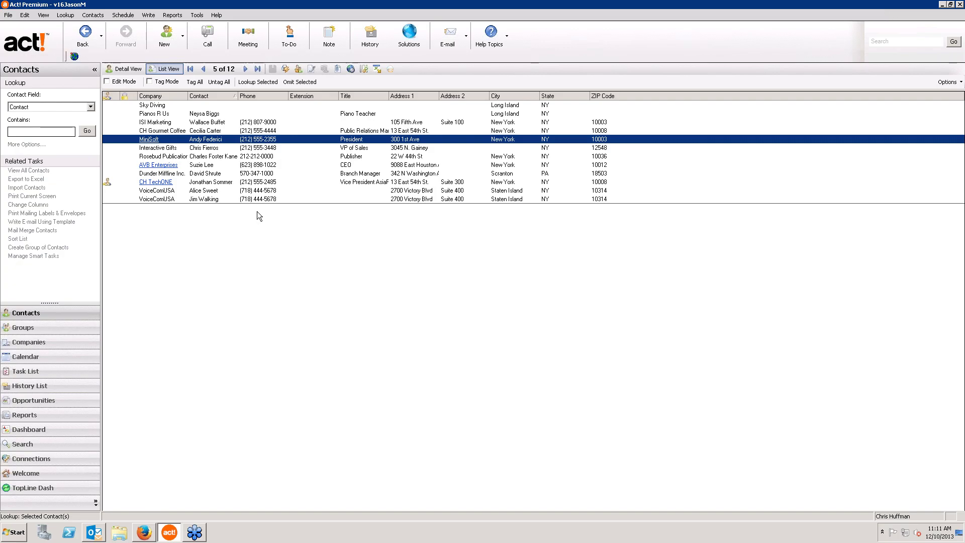
{"action": "left_click", "coordinate": [164, 98]}
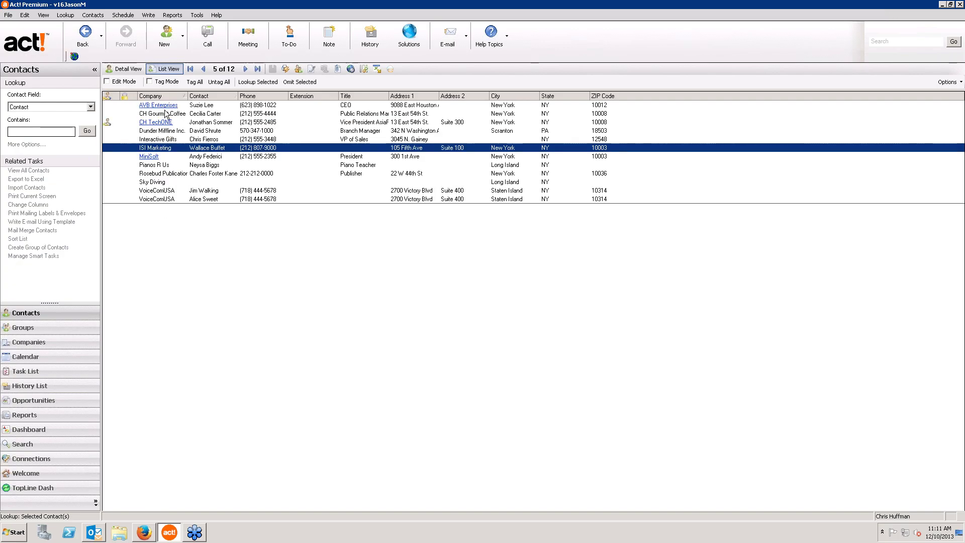
{"action": "left_click", "coordinate": [197, 123]}
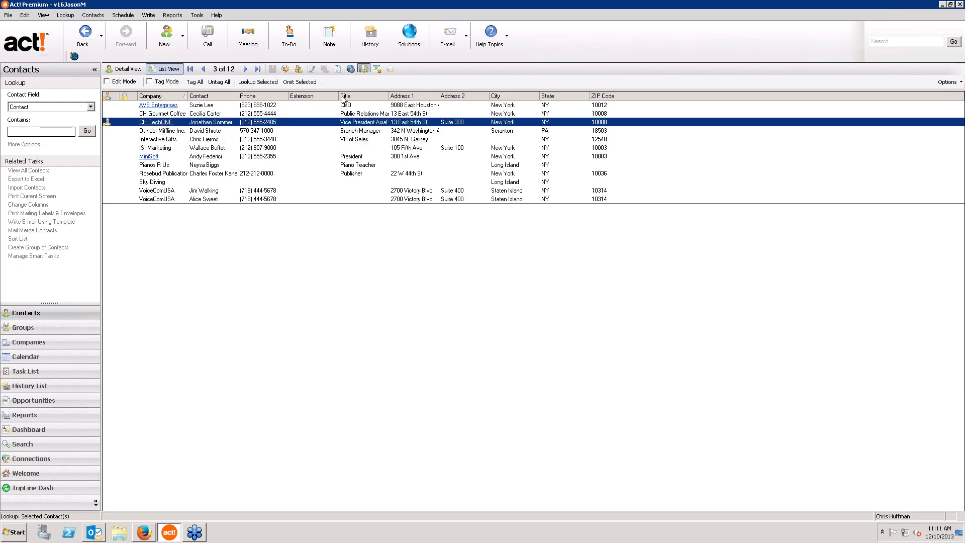
{"action": "left_click", "coordinate": [300, 82]}
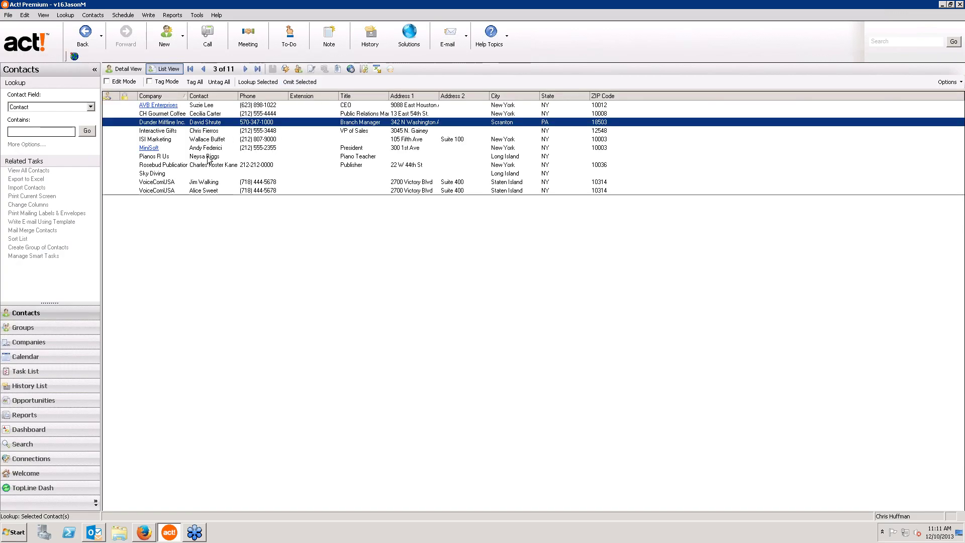
Omit the first VoiceComUSA contact and narrow the lookup to the contacts from Dunder Mifflin Inc. through the remaining VoiceComUSA contact
{"action": "left_click", "coordinate": [204, 186]}
{"action": "left_click", "coordinate": [305, 85]}
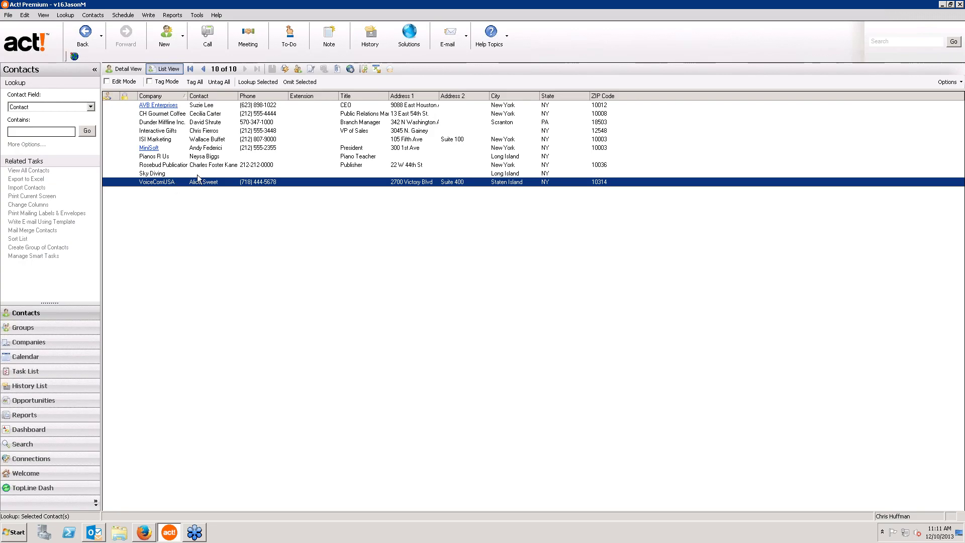
{"action": "left_click", "coordinate": [209, 123]}
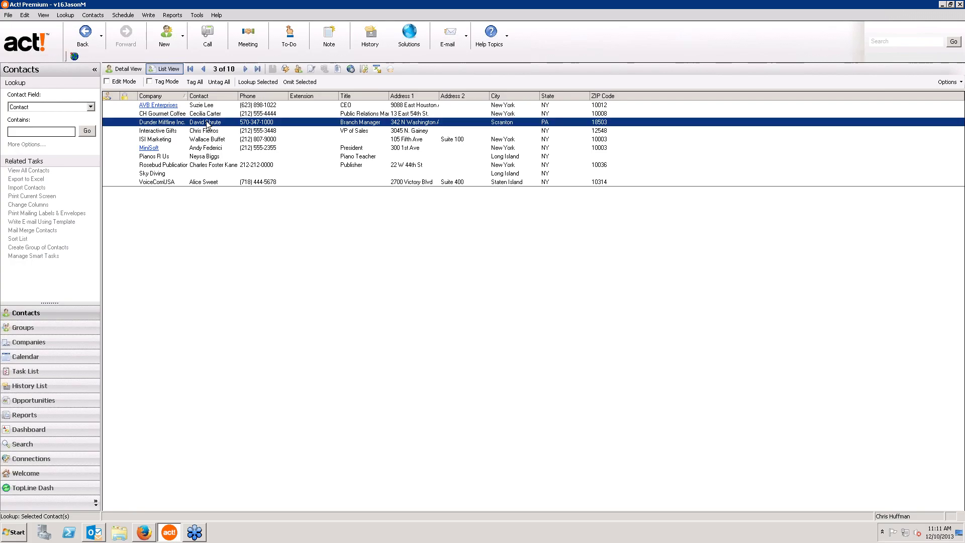
{"action": "left_click", "coordinate": [253, 183], "text": "shift"}
{"action": "left_click", "coordinate": [265, 83]}
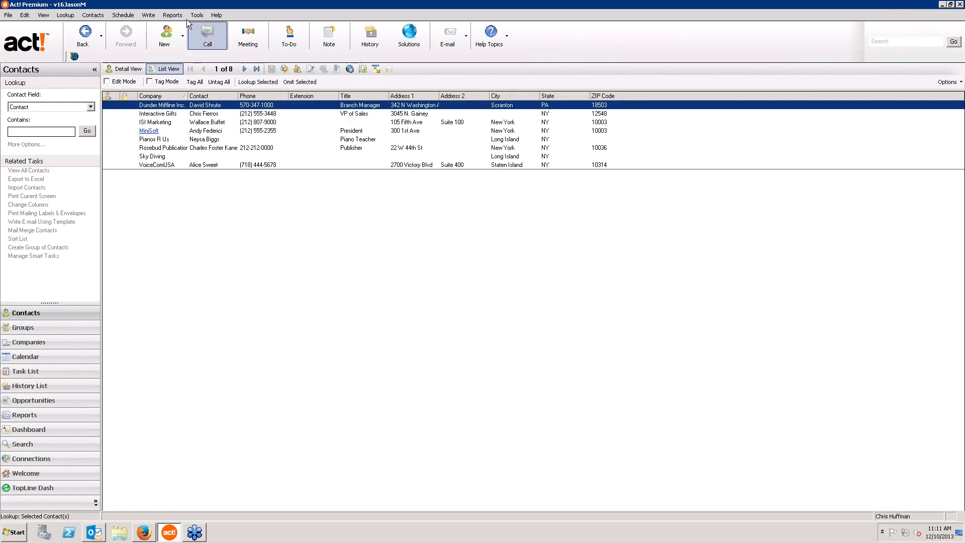
Set the map options for the current lookup to route through the other contacts and acknowledge the routing limit
{"action": "left_click", "coordinate": [196, 15]}
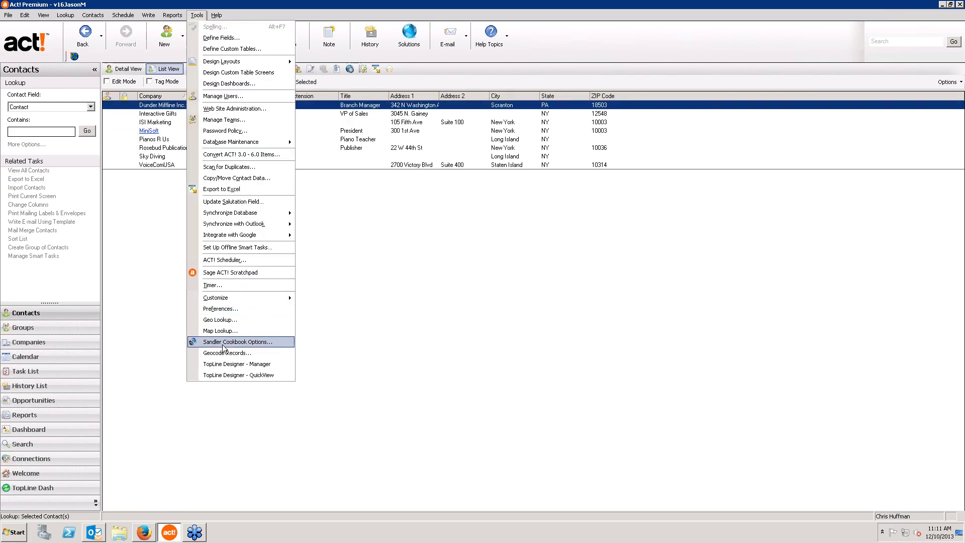
{"action": "left_click", "coordinate": [221, 331]}
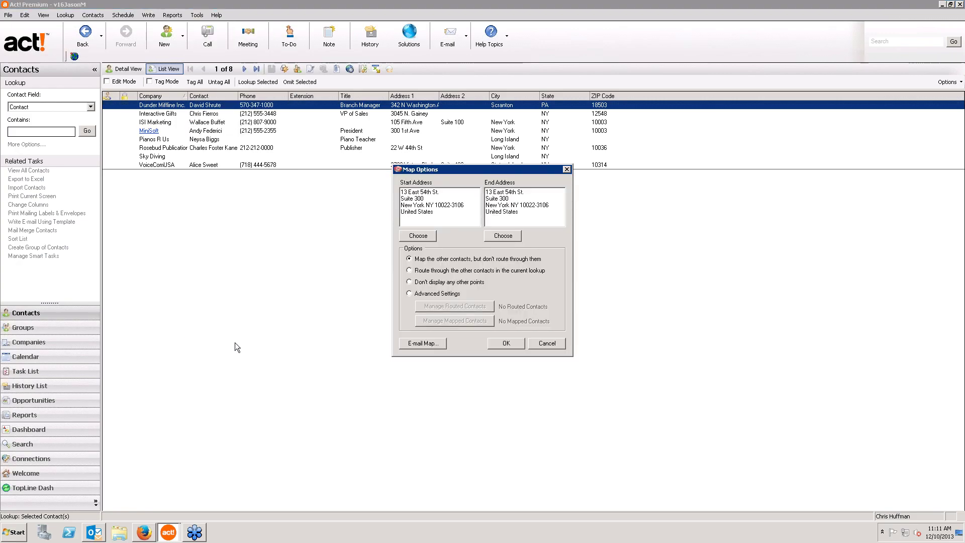
{"action": "left_click", "coordinate": [412, 270]}
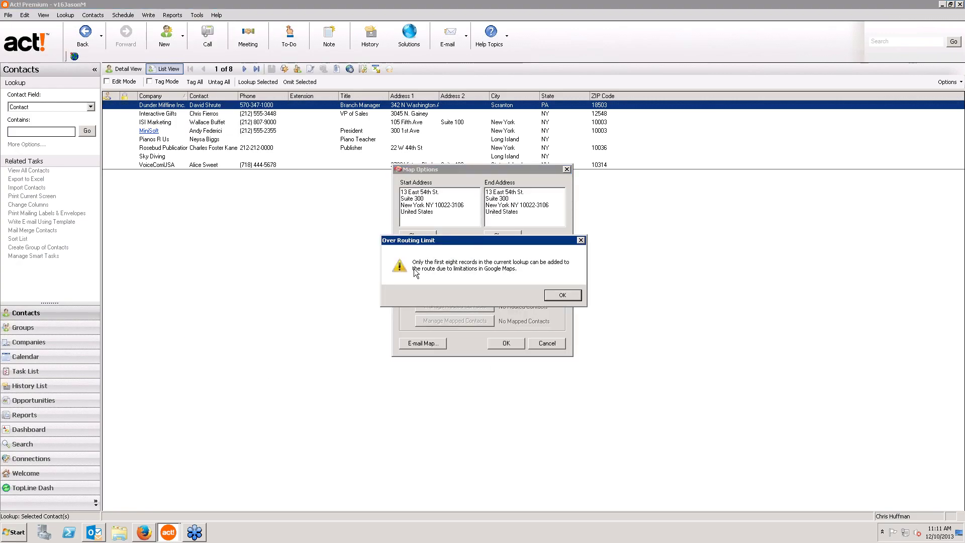
{"action": "left_click", "coordinate": [563, 295]}
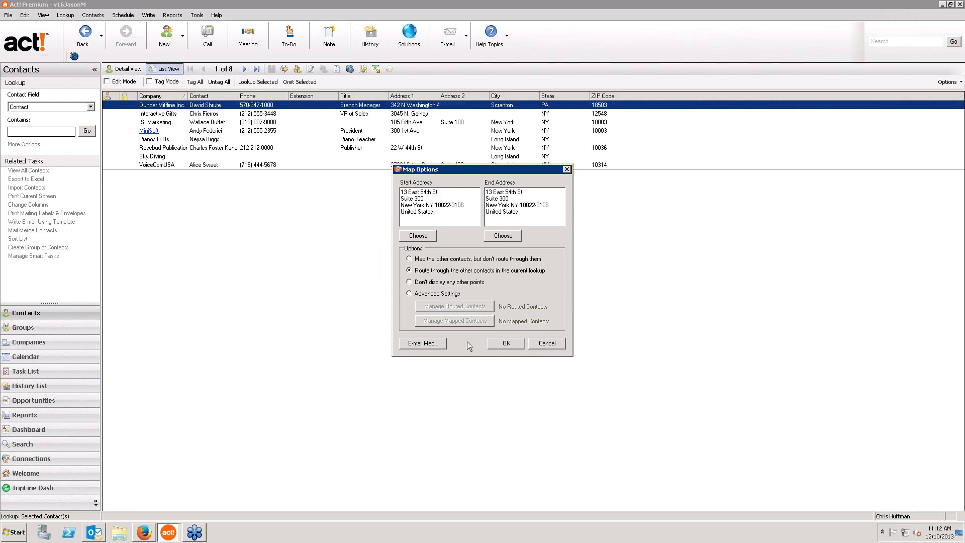
Try to e-mail the route map, replacing the prefilled recipient e-mail address with "d"
{"action": "left_click", "coordinate": [416, 345]}
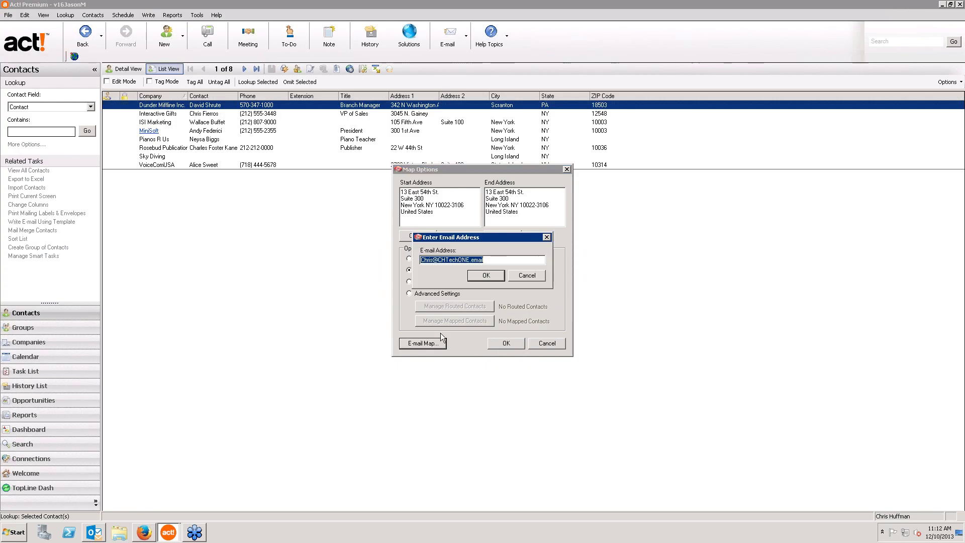
{"action": "key", "text": "BackSpace"}
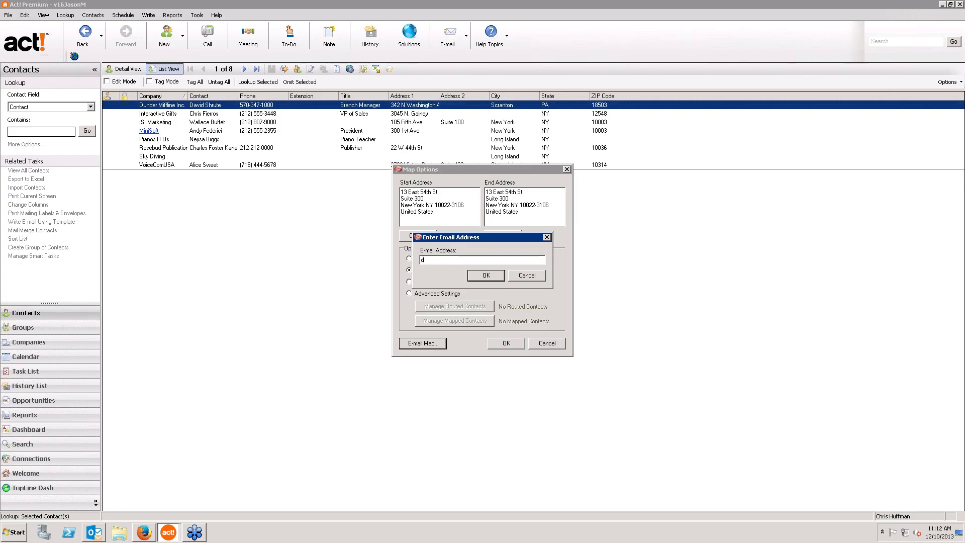
{"action": "type", "text": "d"}
{"action": "left_click", "coordinate": [486, 275]}
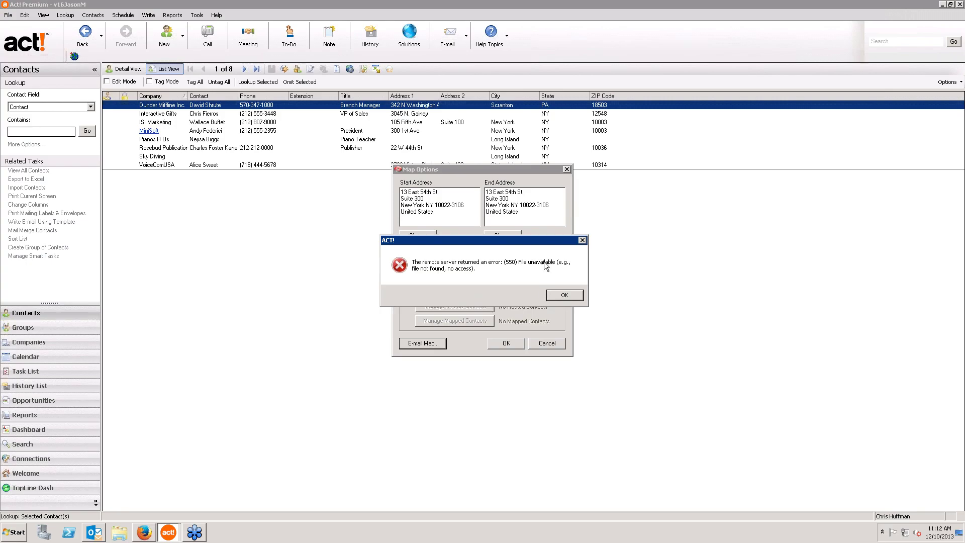
{"action": "left_click", "coordinate": [566, 295]}
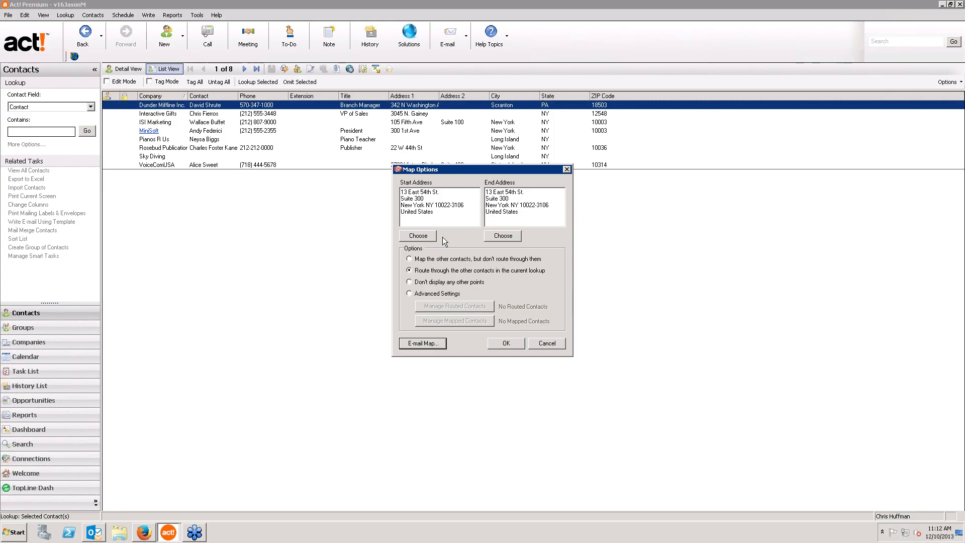
Generate the route map, read through its turn-by-turn directions, and close the browser with both its tabs
{"action": "left_click", "coordinate": [508, 343]}
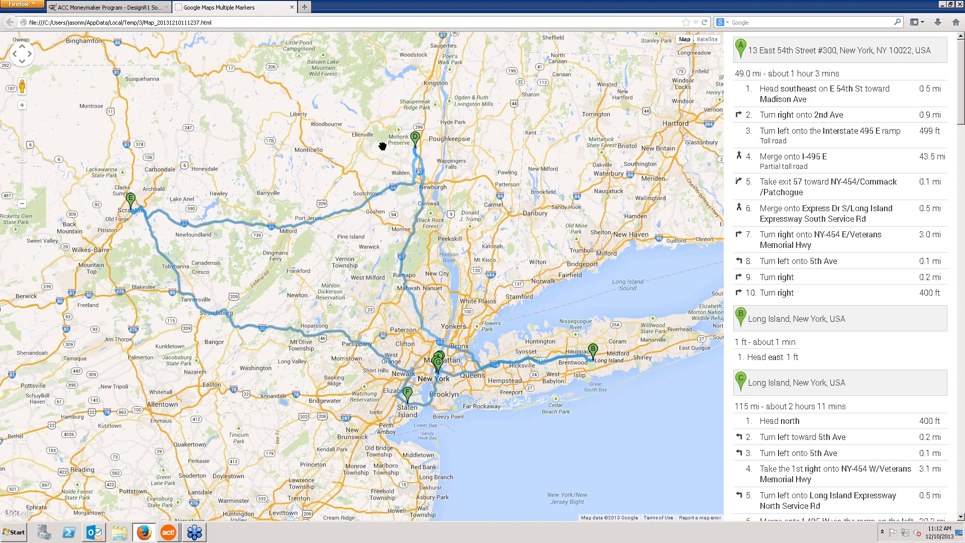
{"action": "scroll", "coordinate": [833, 438], "scroll_direction": "down", "scroll_amount": 2}
{"action": "scroll", "coordinate": [833, 439], "scroll_direction": "down", "scroll_amount": 15}
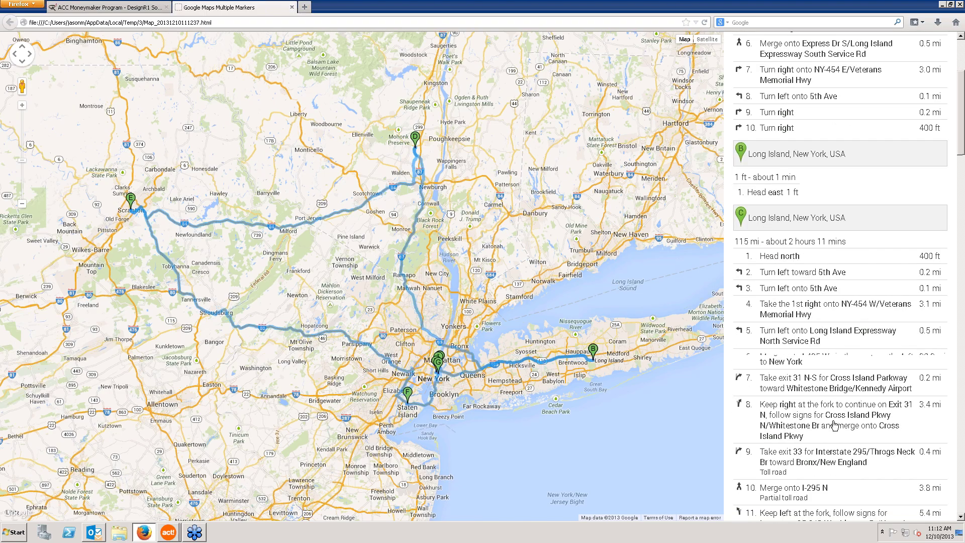
{"action": "scroll", "coordinate": [824, 415], "scroll_direction": "down", "scroll_amount": 5}
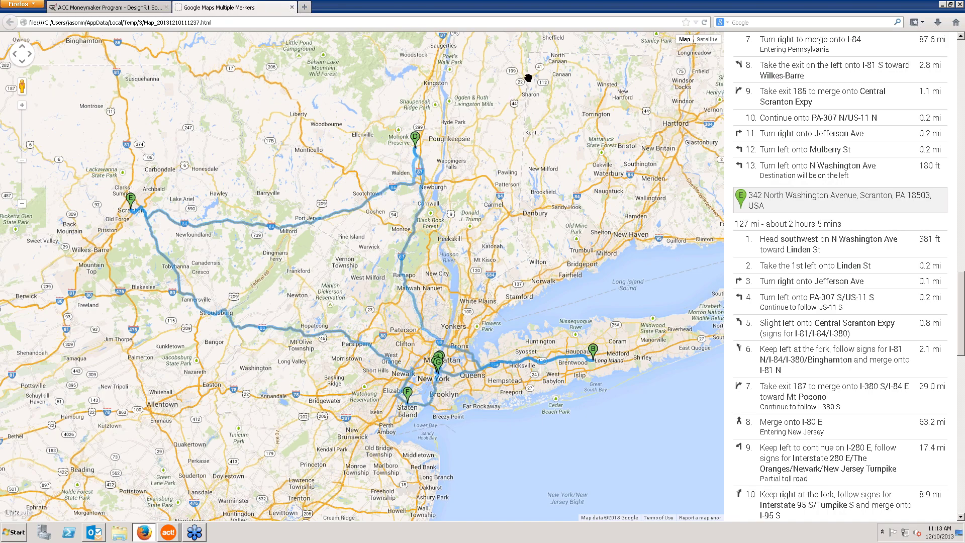
{"action": "left_click", "coordinate": [961, 4]}
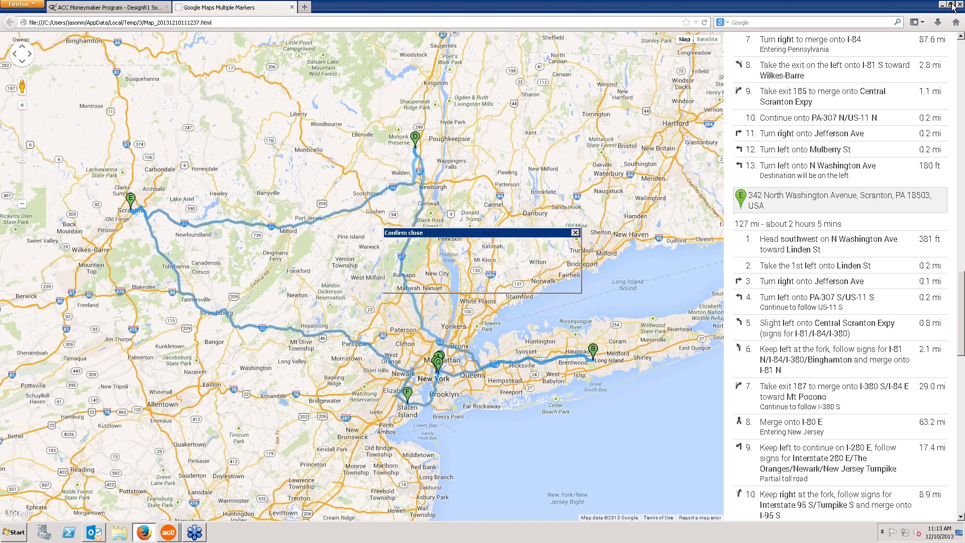
{"action": "left_click", "coordinate": [465, 287]}
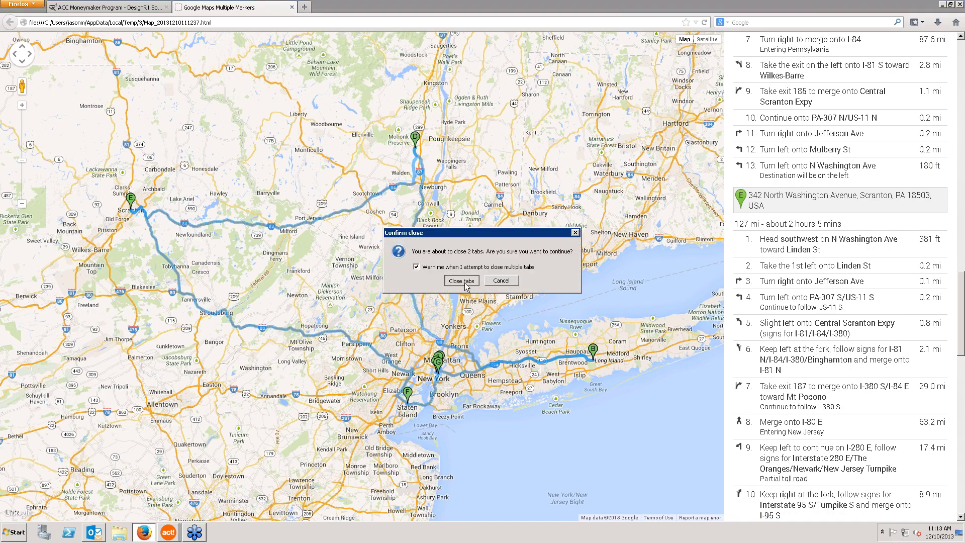